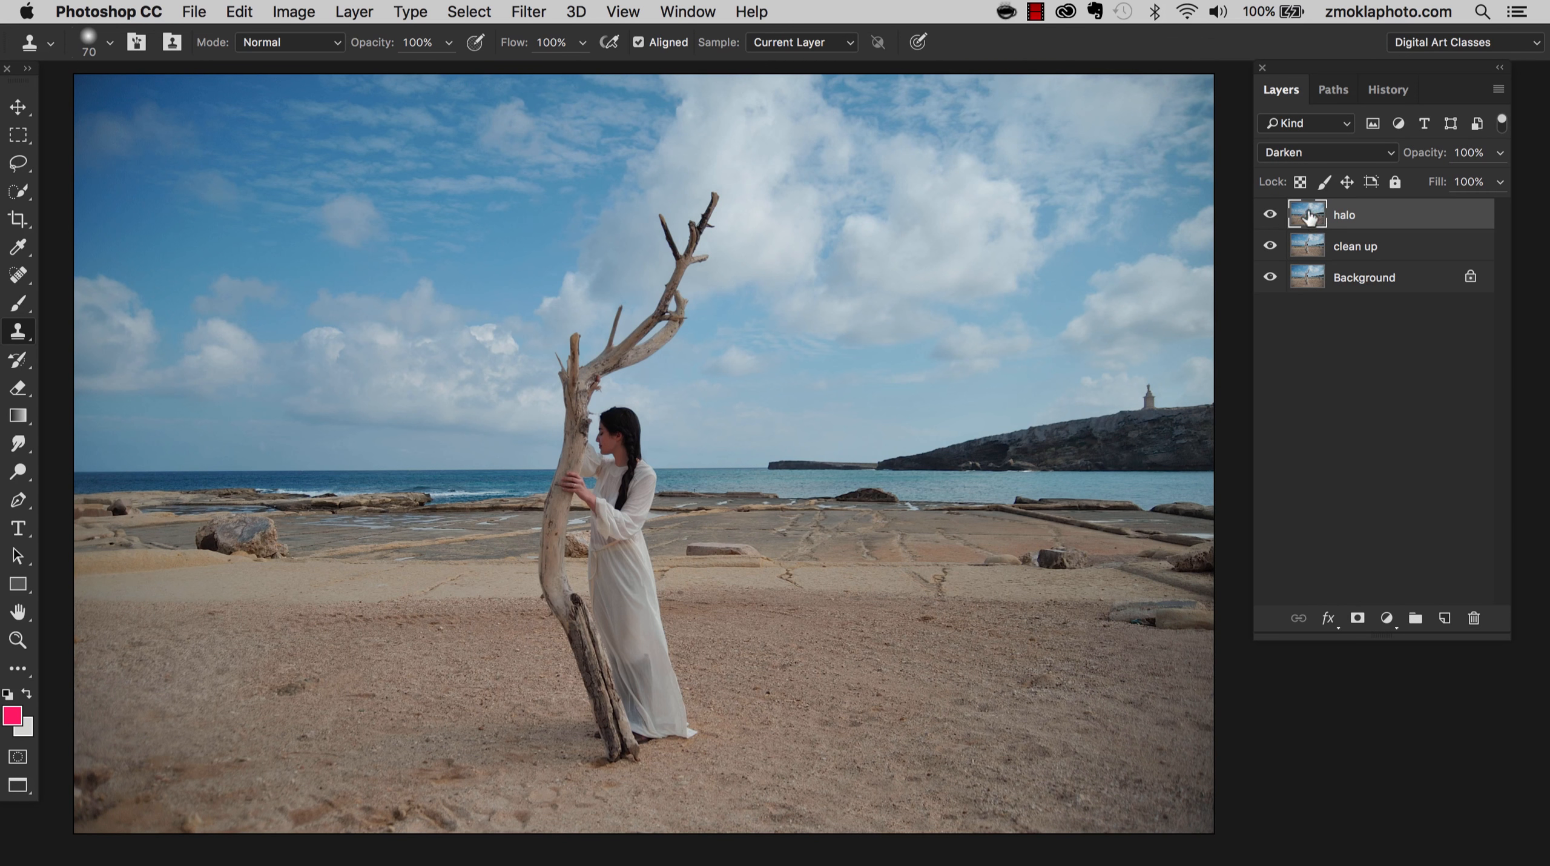
Step: Add a Black & White adjustment layer above the halo layer and compare the result with the color photo
click(1271, 214)
click(1271, 215)
click(1388, 622)
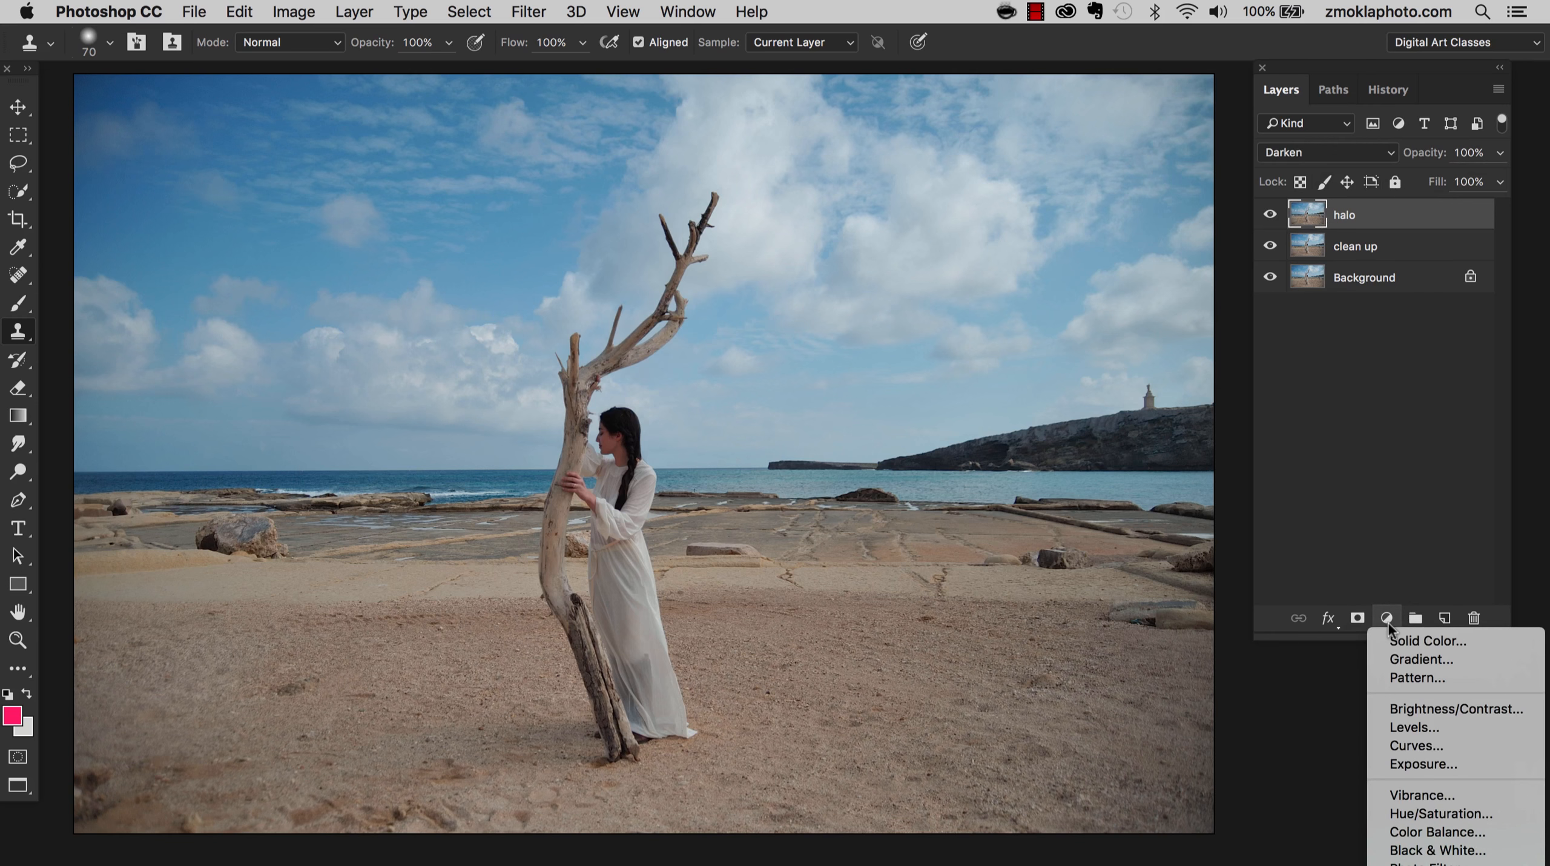
click(1418, 850)
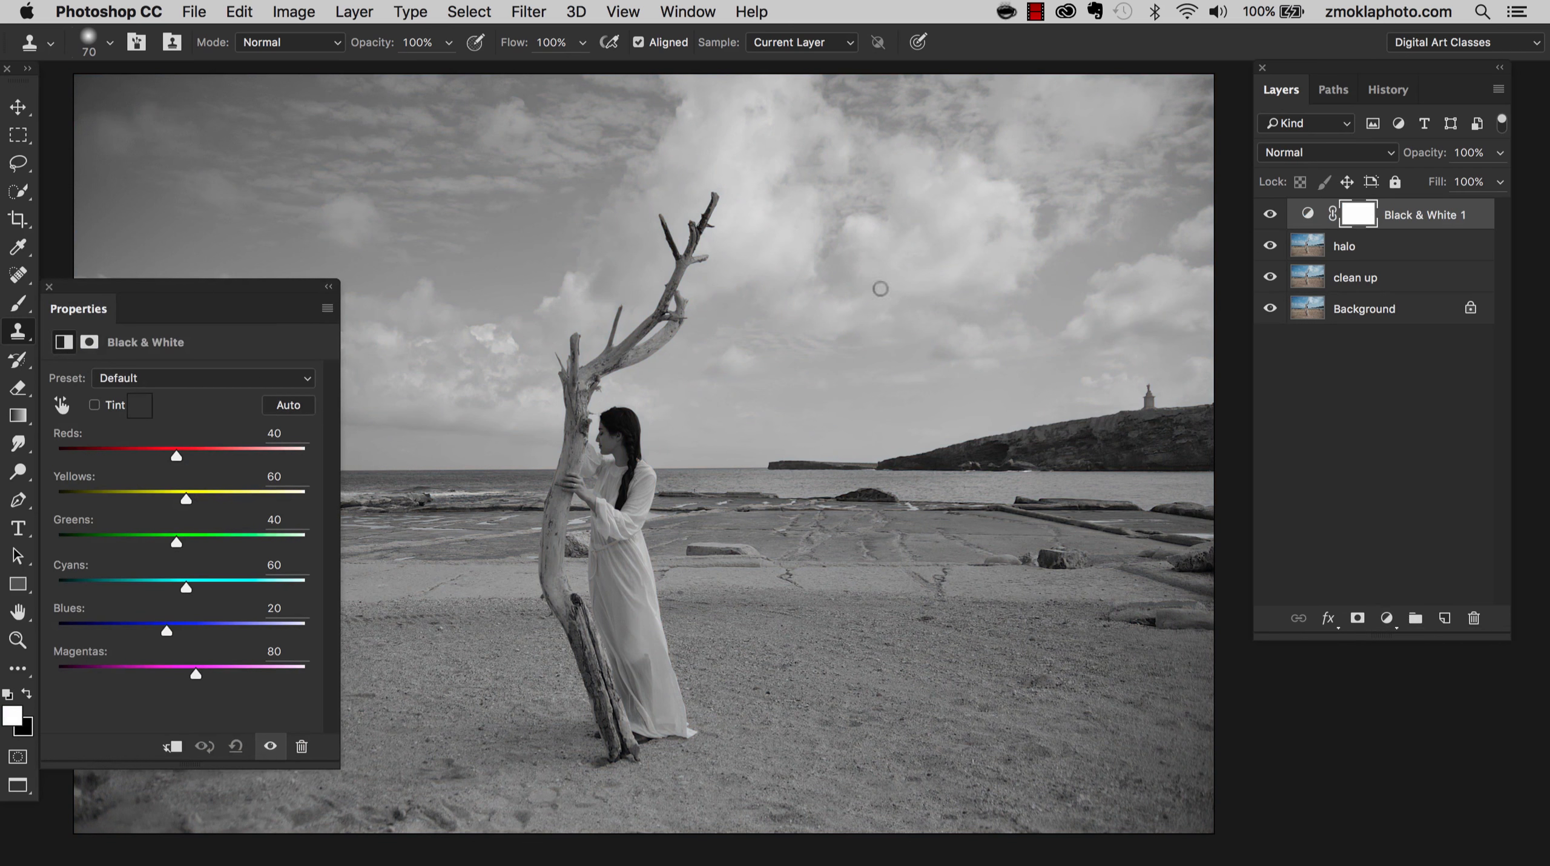
drag(769, 370, 866, 367)
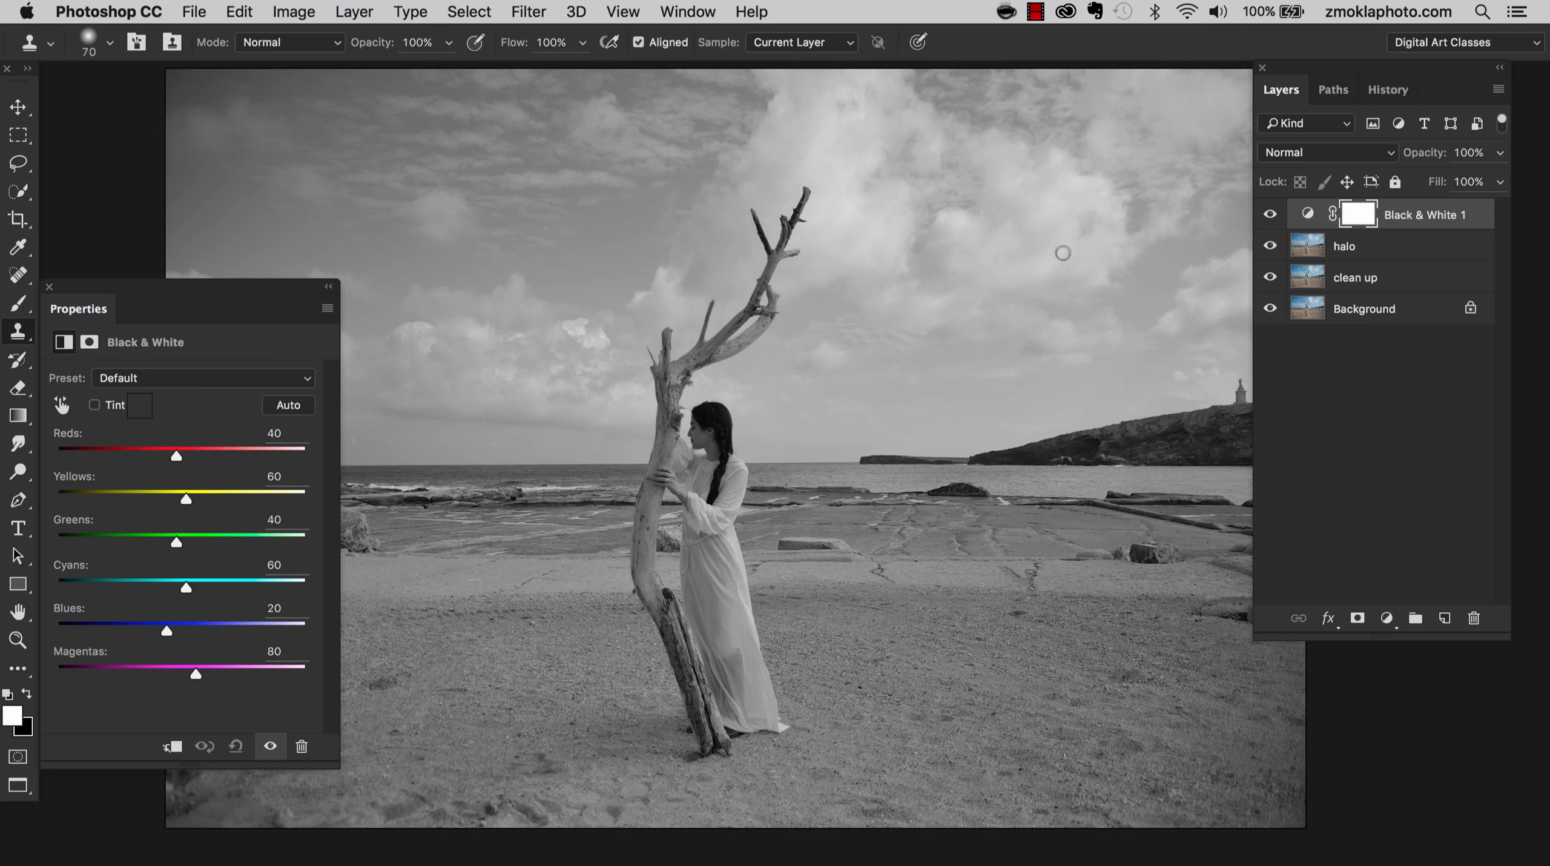
click(1270, 216)
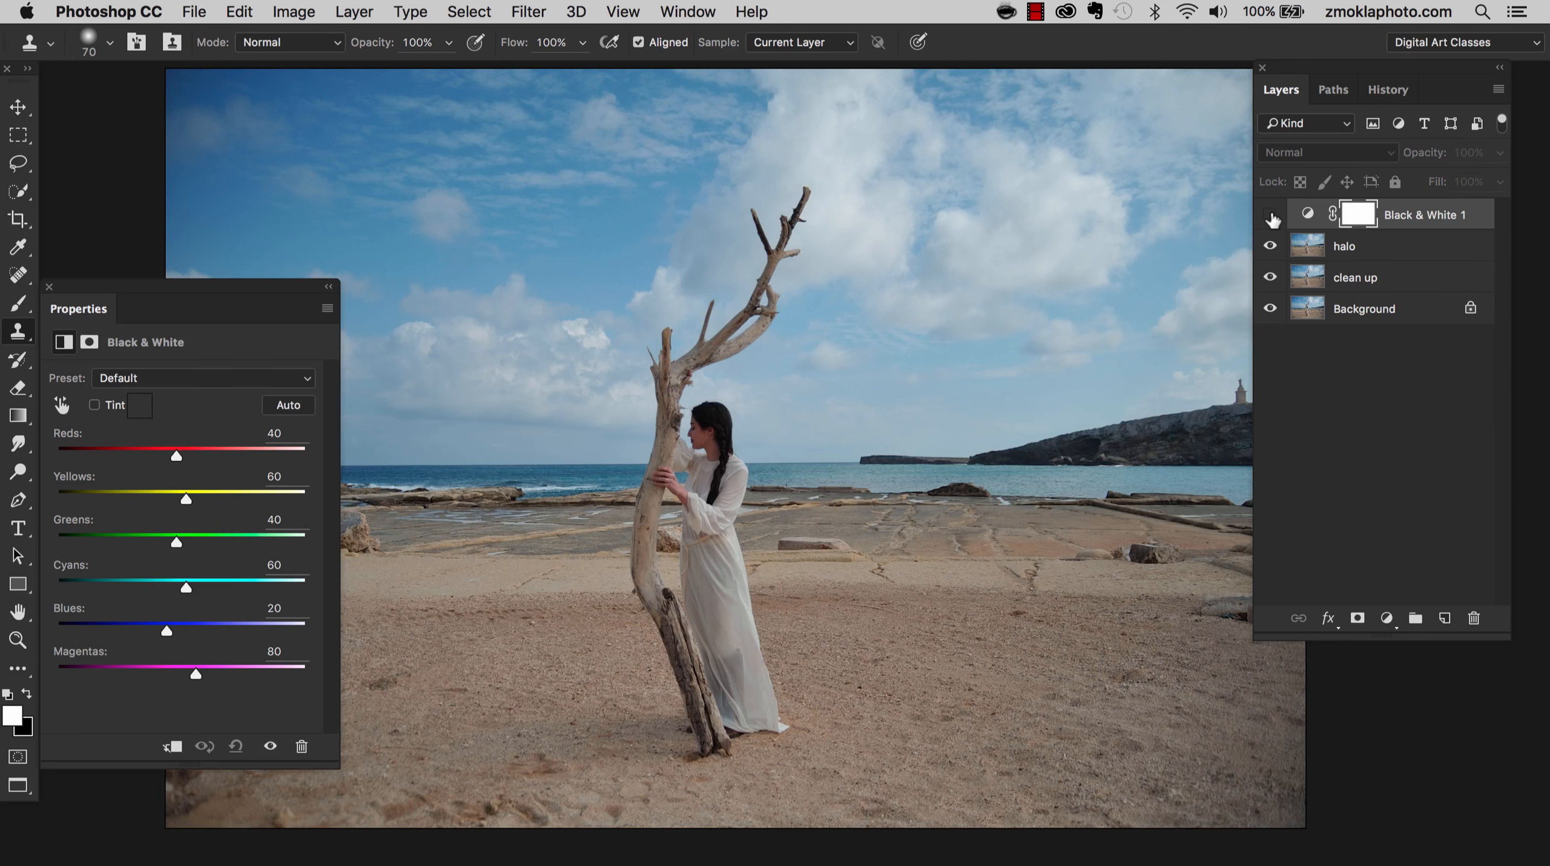
click(1270, 215)
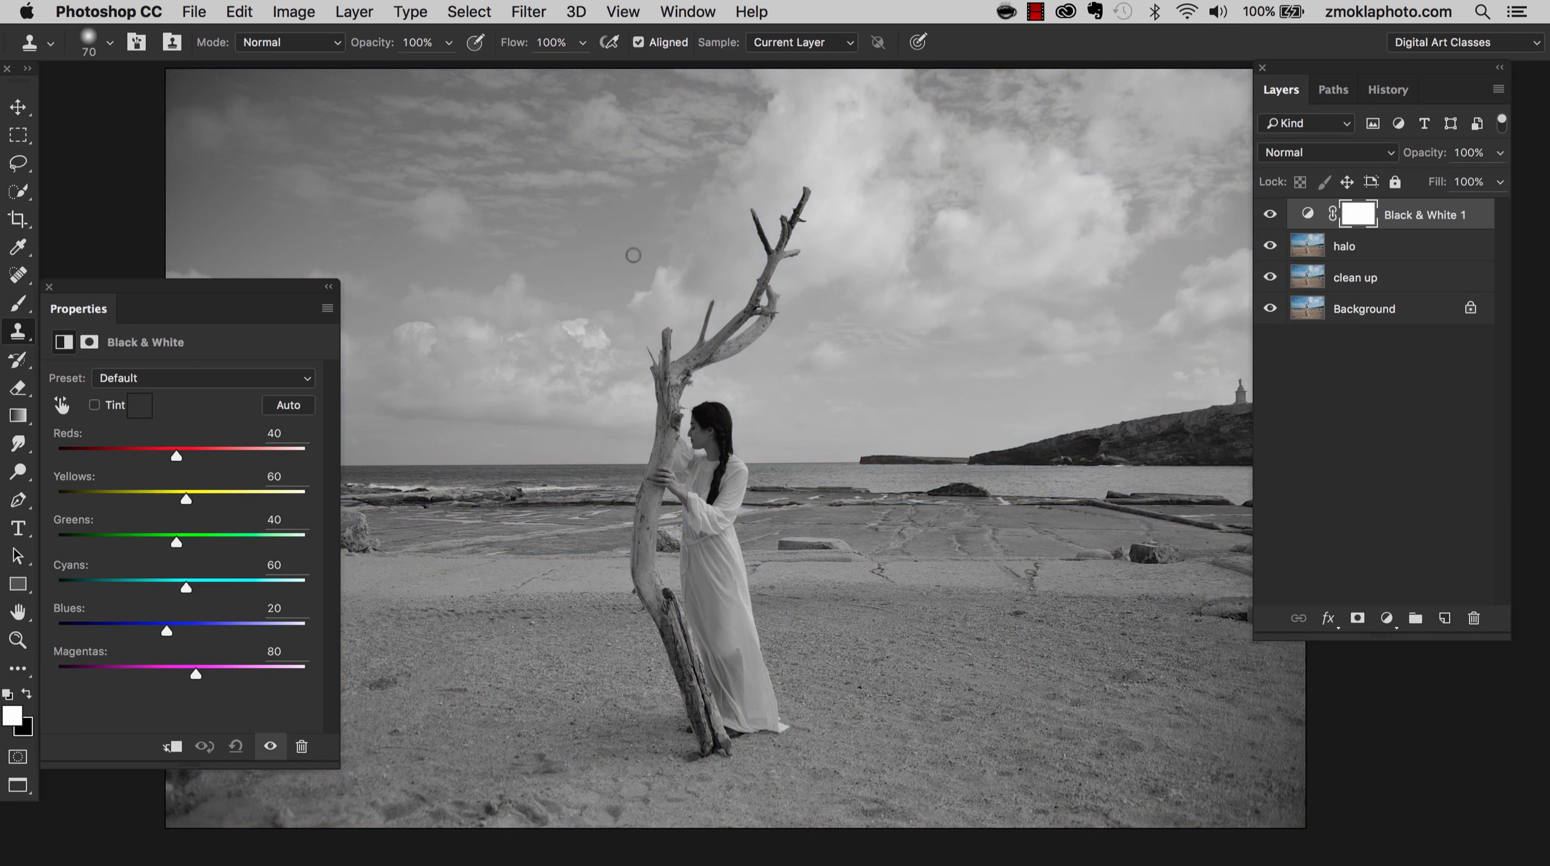
Step: Display the Histogram above the Black & White adjustment properties, making room for both
drag(204, 286, 209, 321)
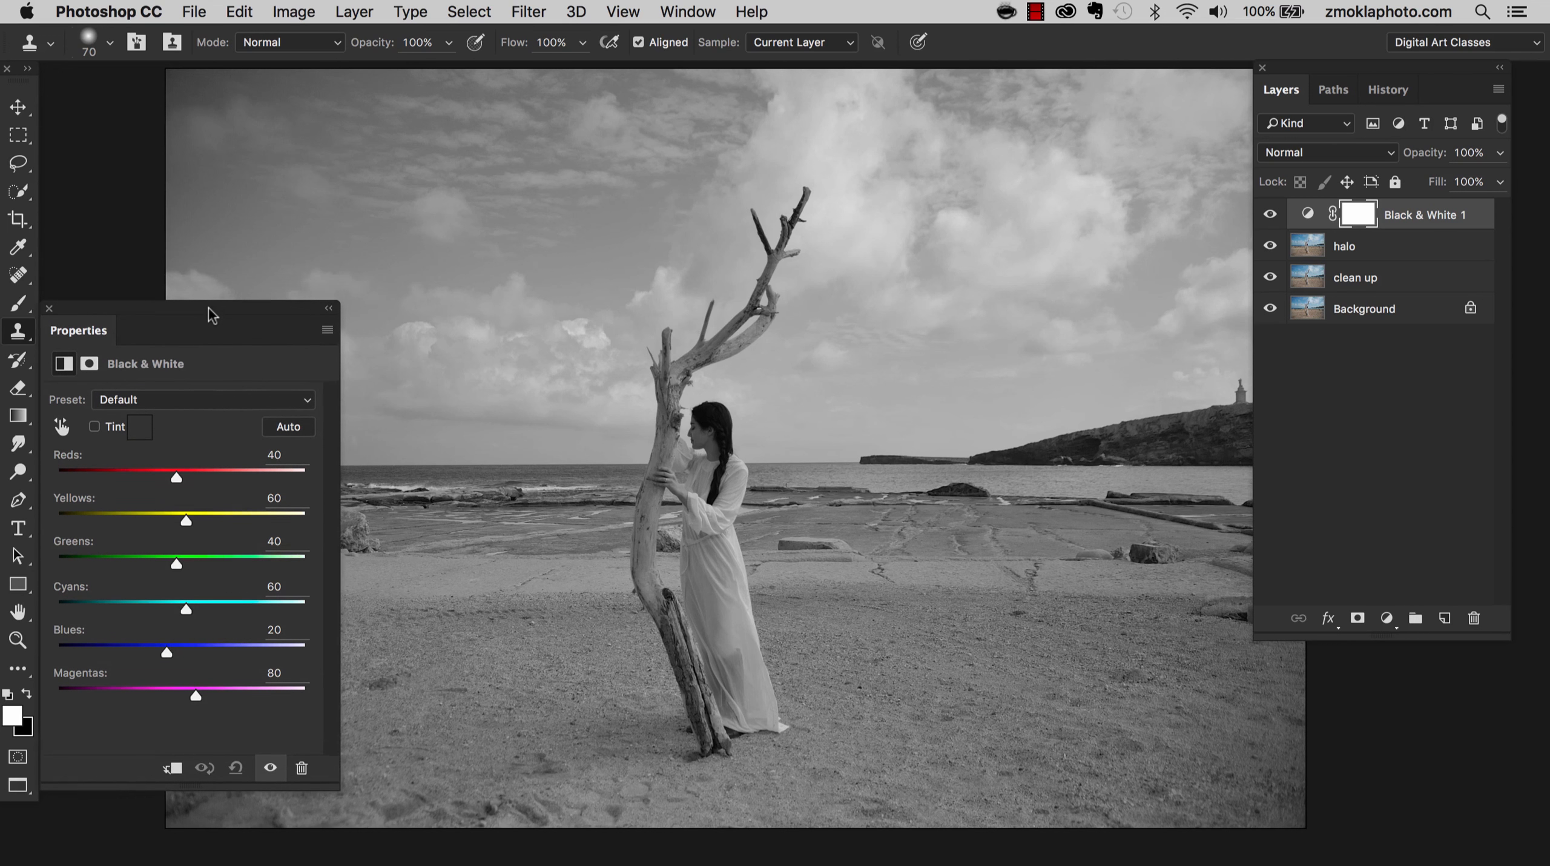
click(688, 12)
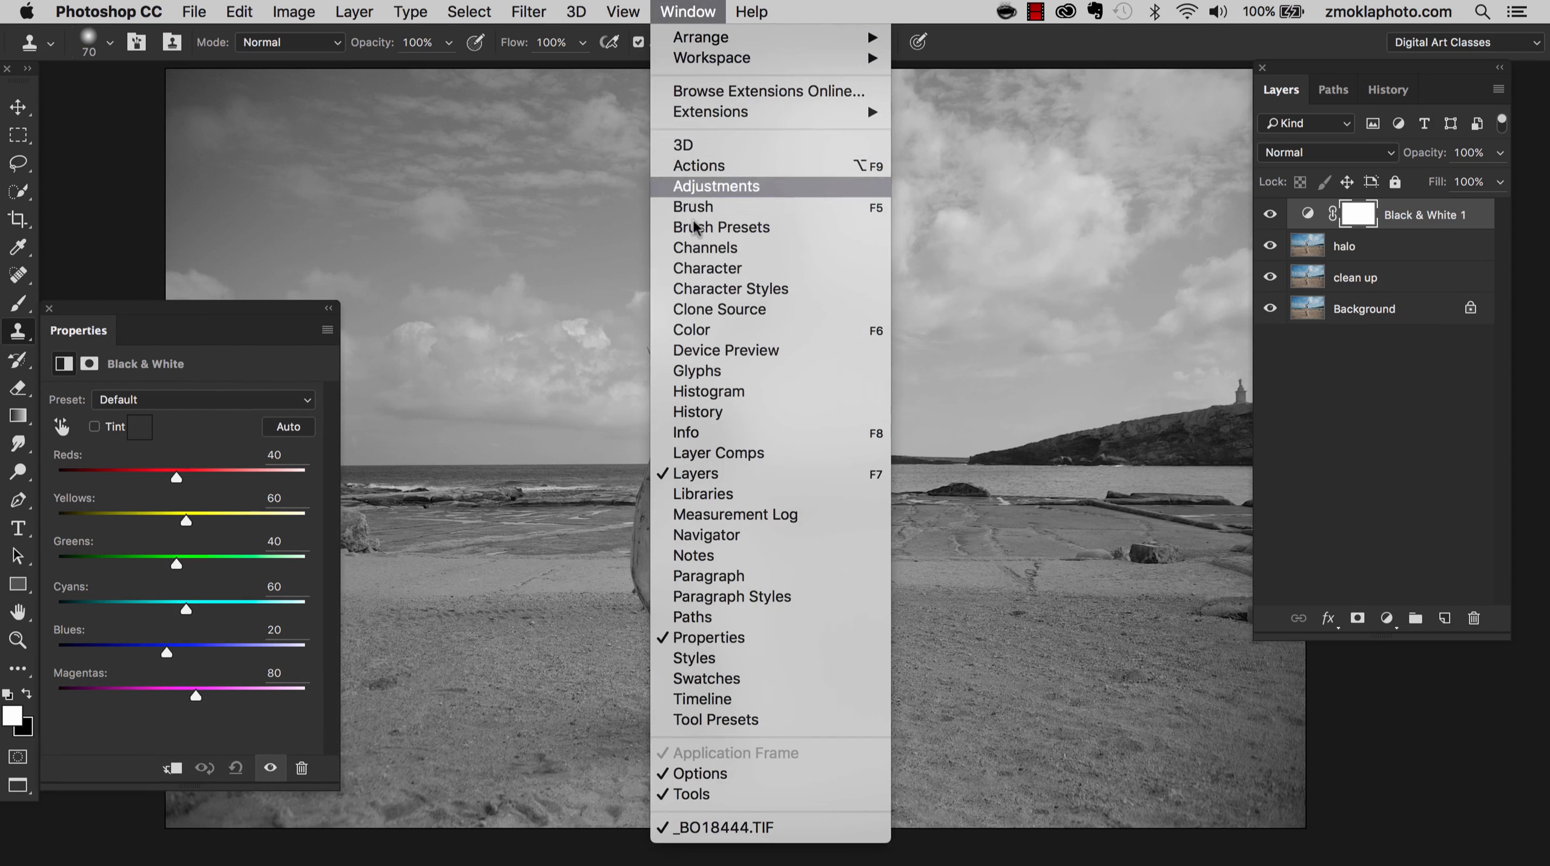
click(709, 391)
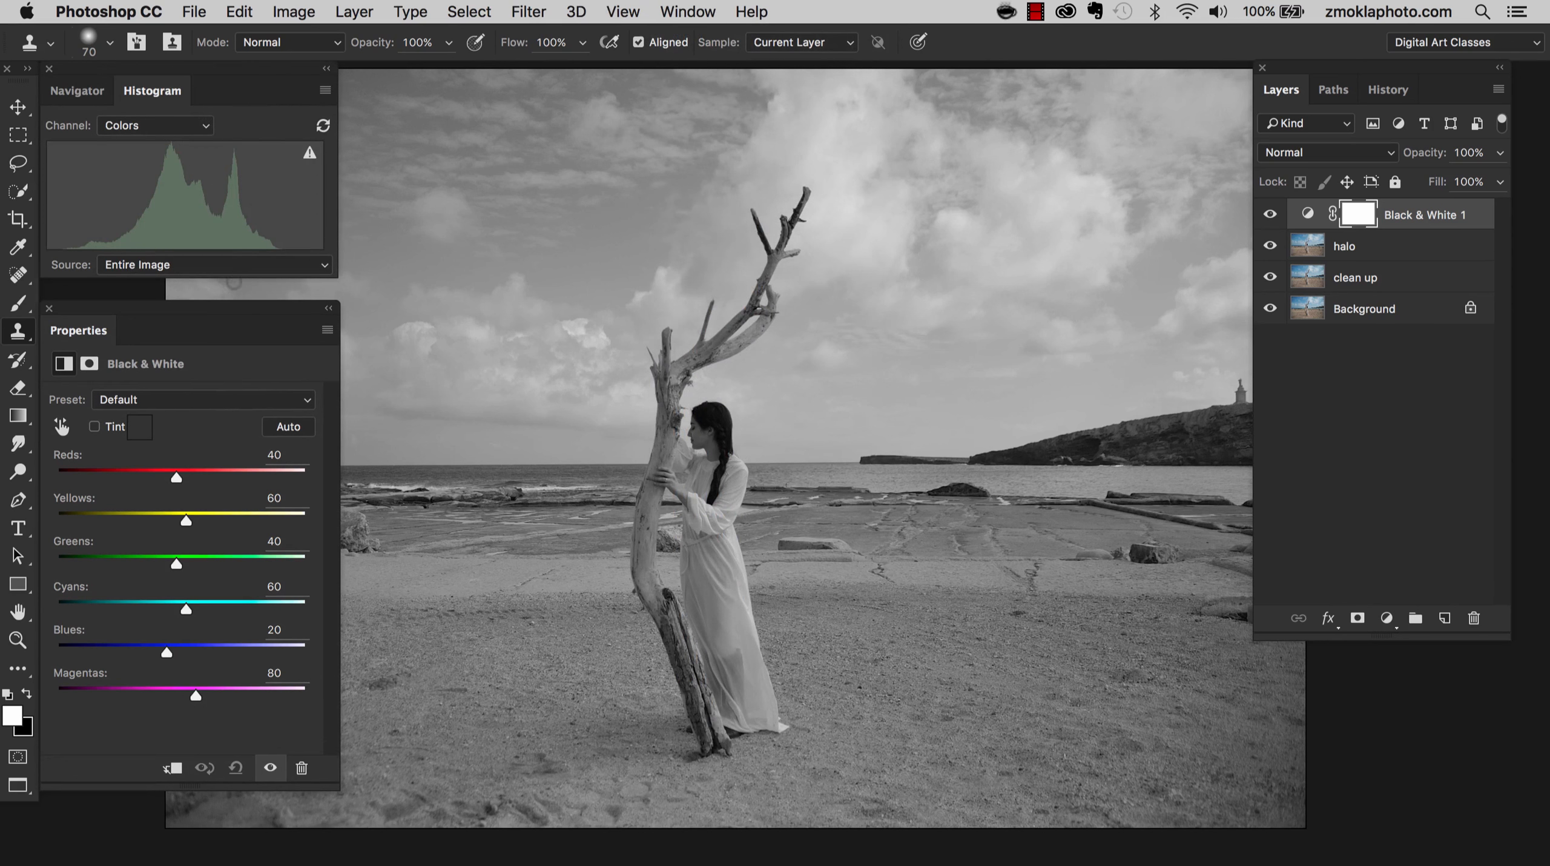
drag(201, 310, 202, 287)
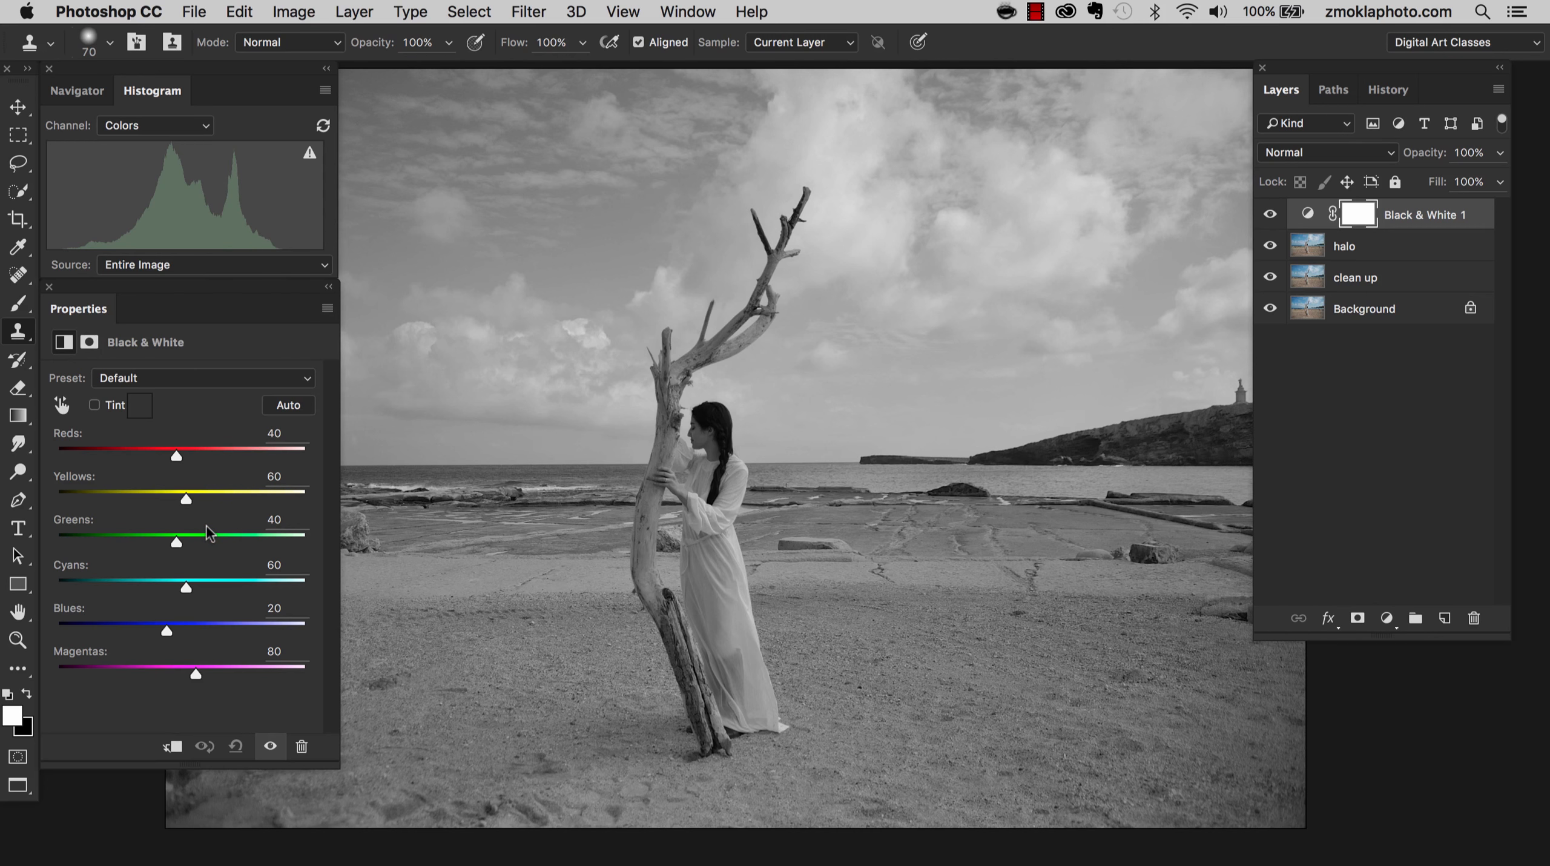
Step: Try brightening and darkening the sky through Cyans, from 235 down to -191 and back to 1, and reset the adjustment
key(super+minus)
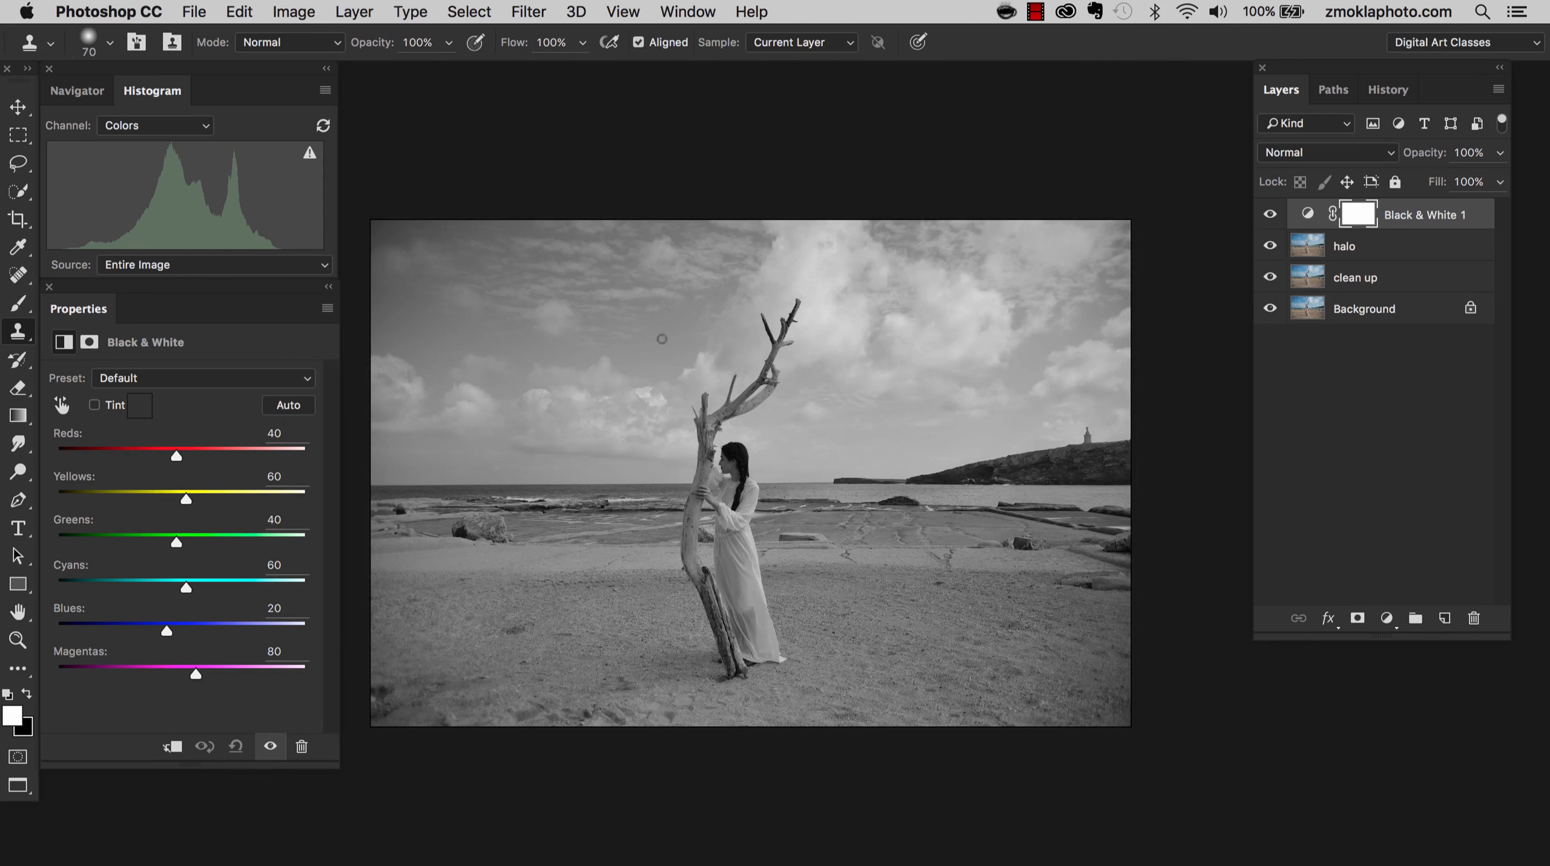
drag(591, 464, 588, 372)
key(super+plus)
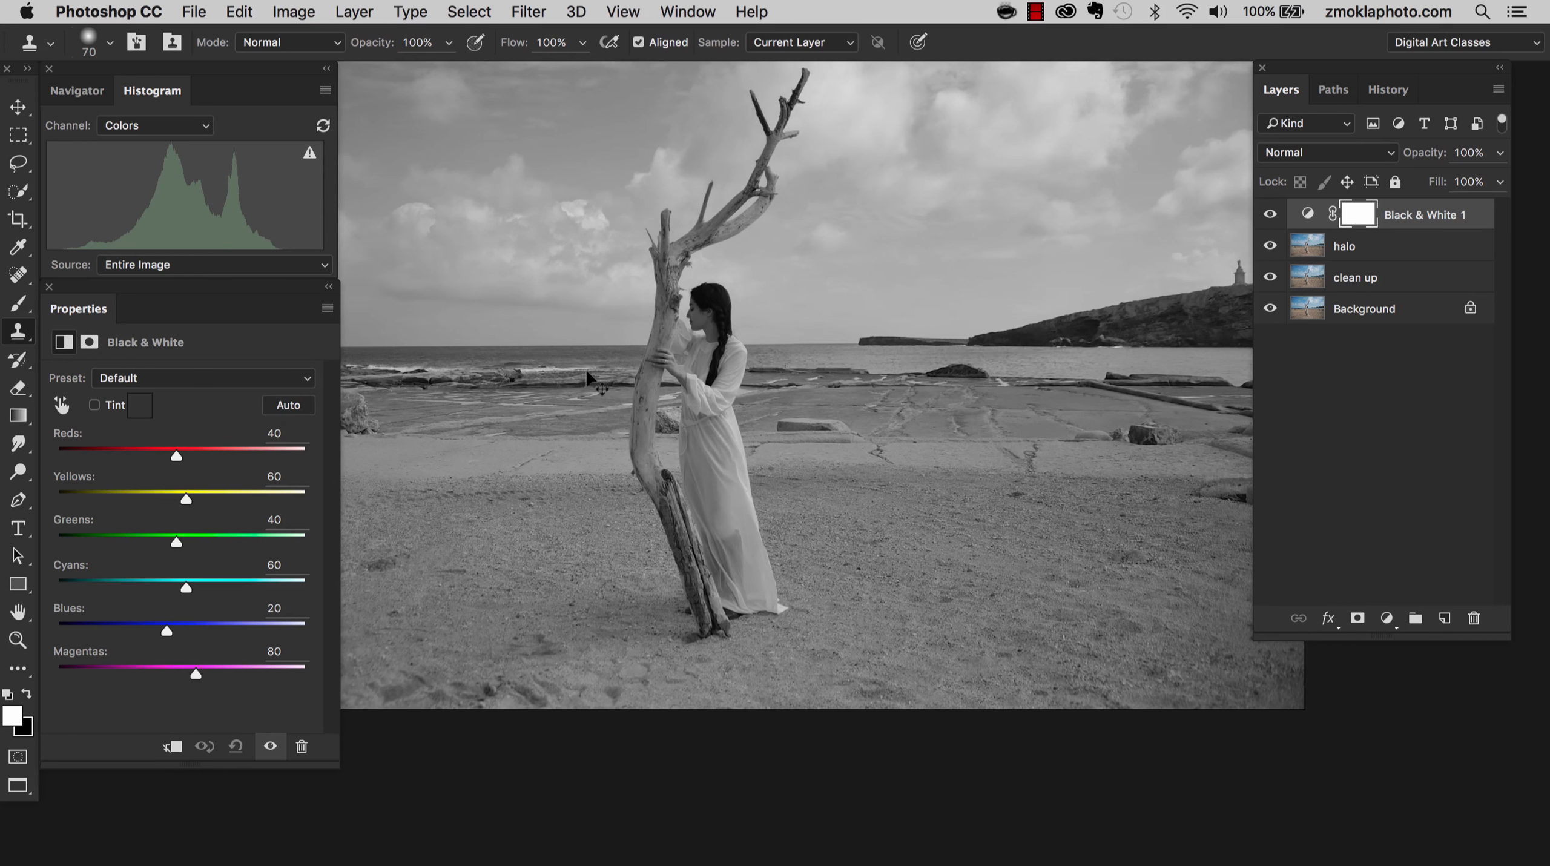
mouse_move(790, 283)
mouse_down()
mouse_move(779, 426)
mouse_move(730, 401)
mouse_move(765, 401)
mouse_move(752, 398)
mouse_up()
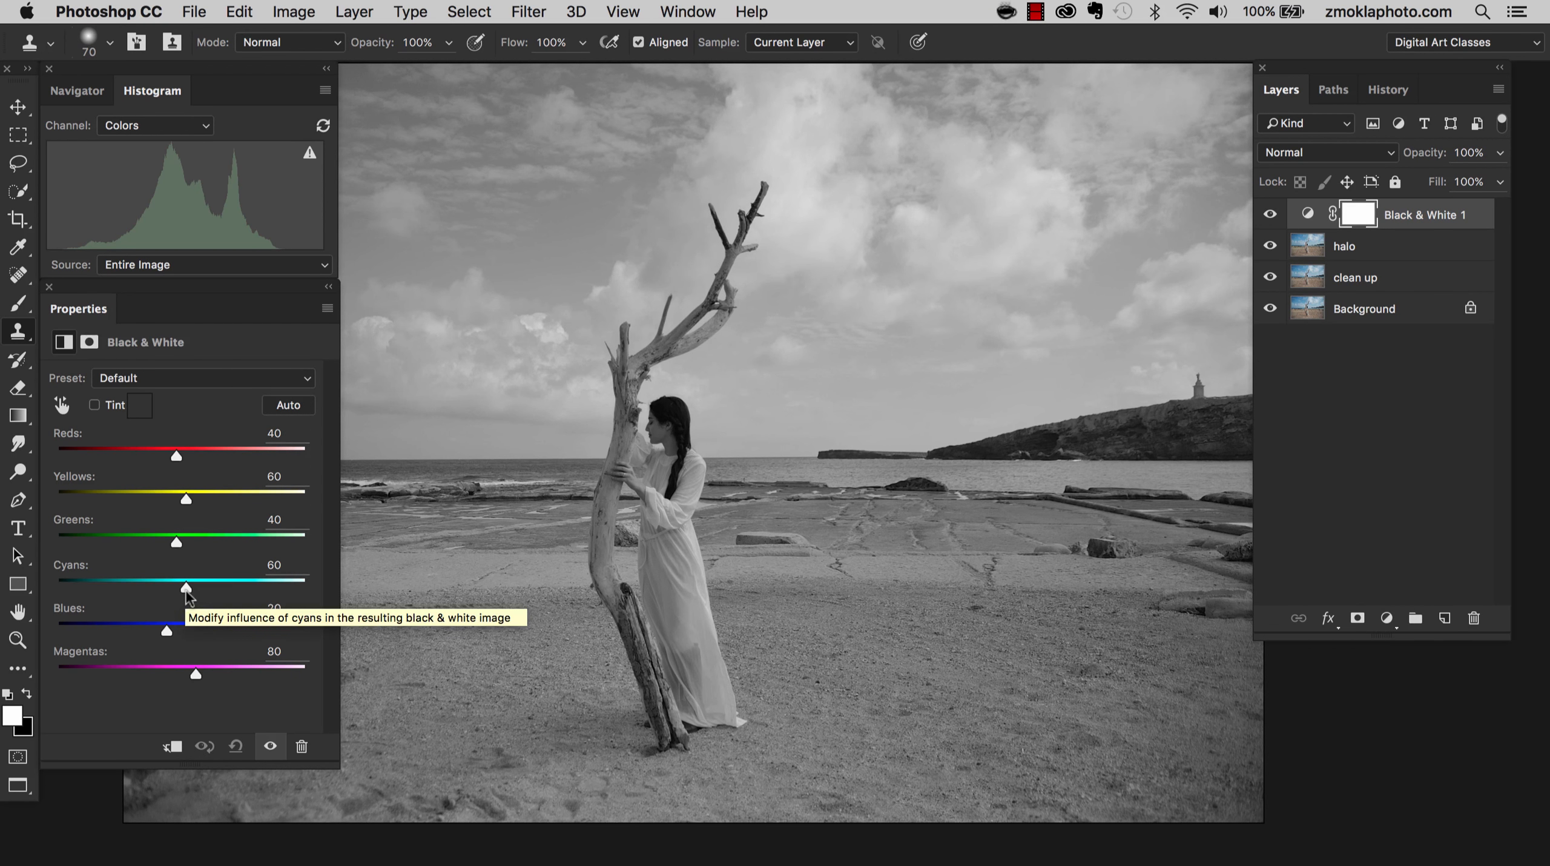
drag(184, 589, 303, 590)
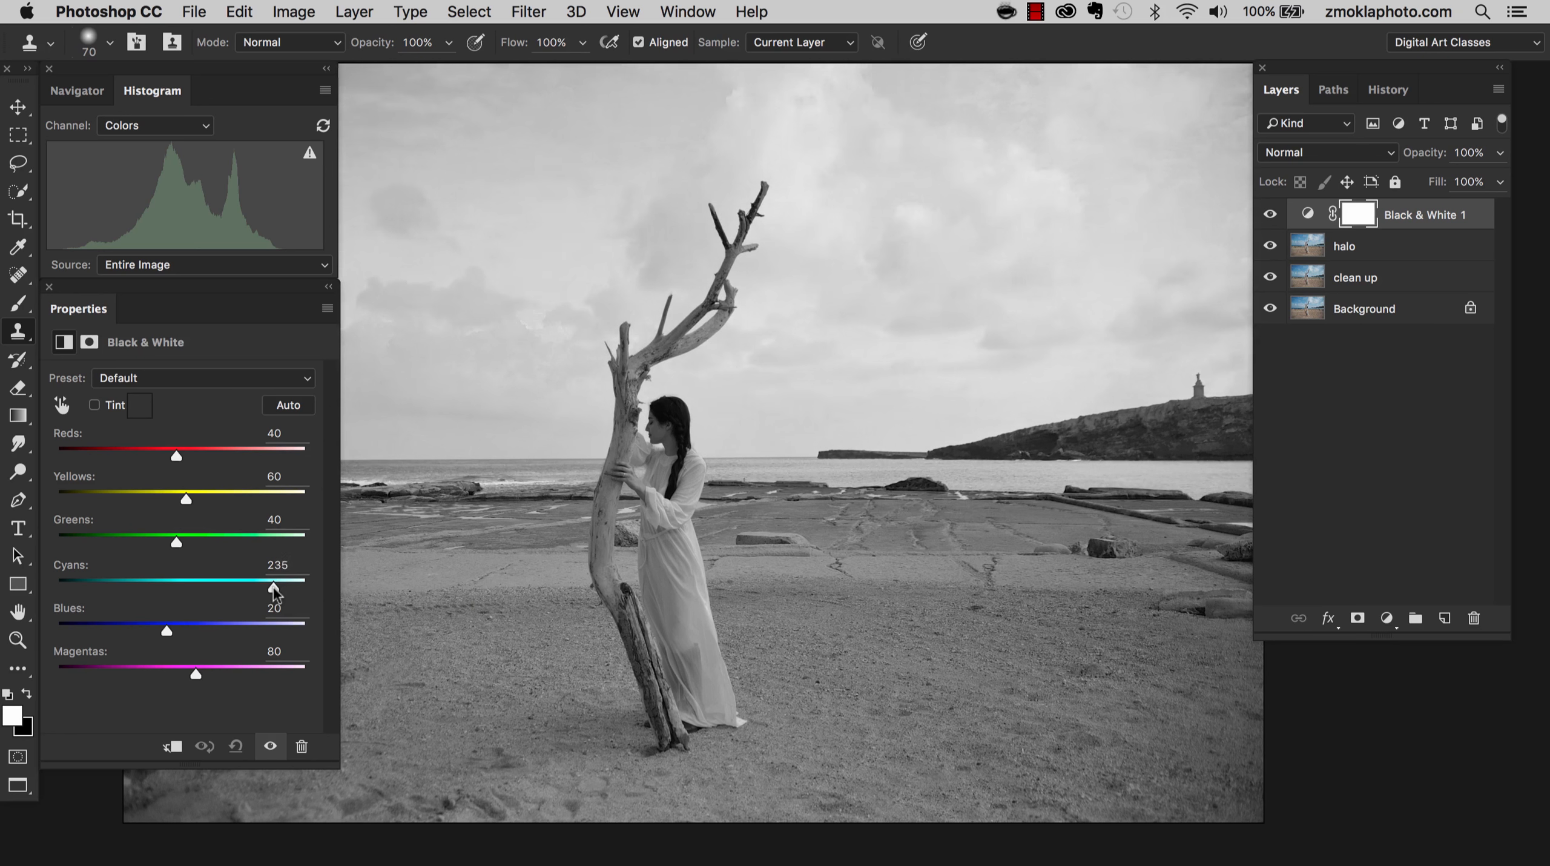
drag(269, 587, 61, 585)
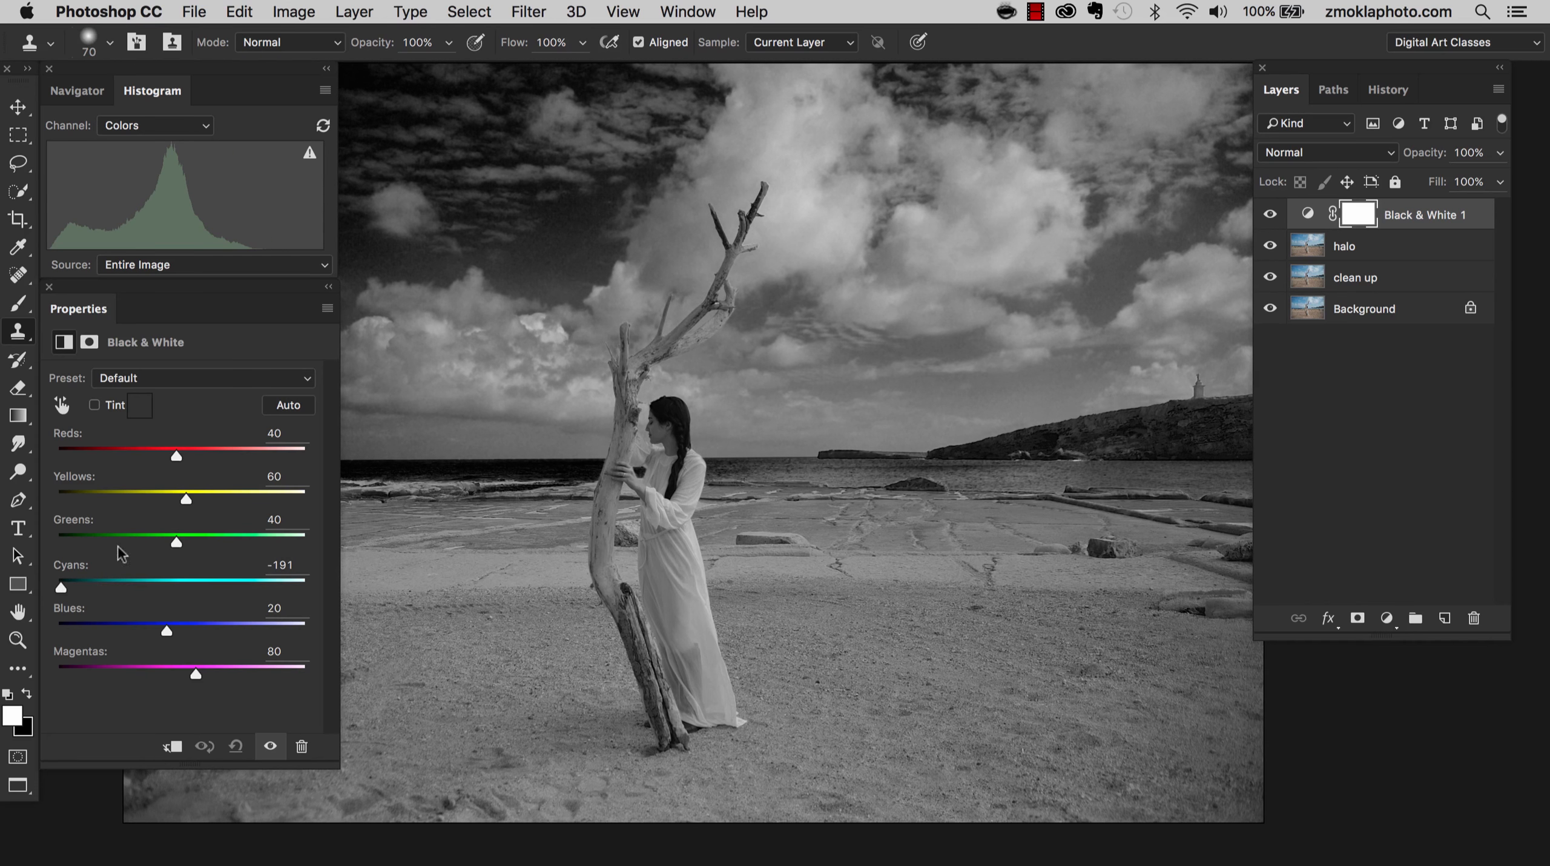
mouse_move(586, 511)
mouse_down()
mouse_move(715, 540)
mouse_move(772, 609)
mouse_move(787, 510)
mouse_up()
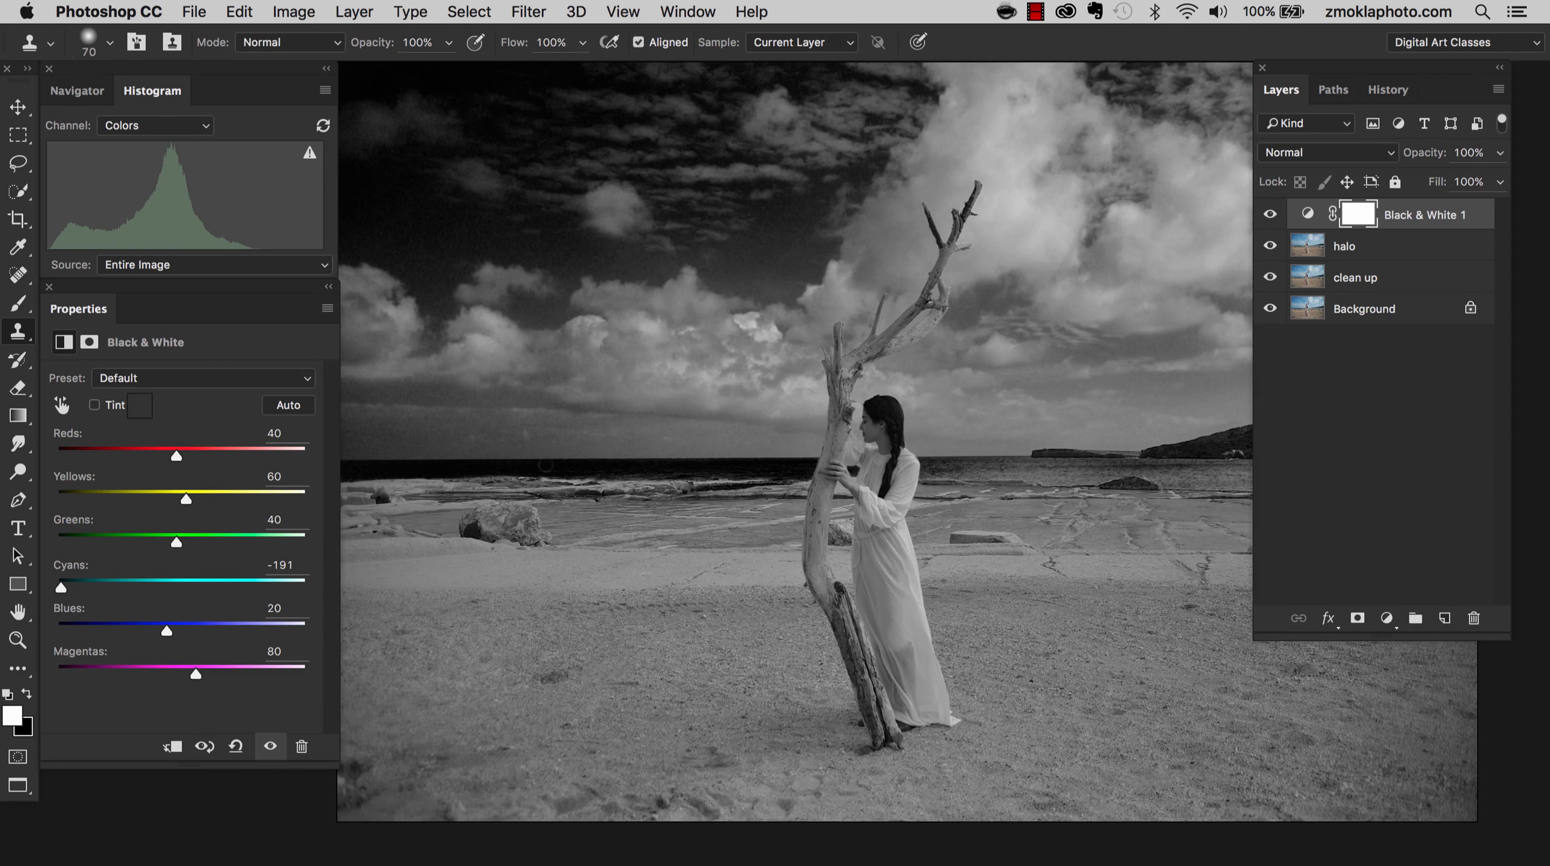
drag(61, 586, 157, 588)
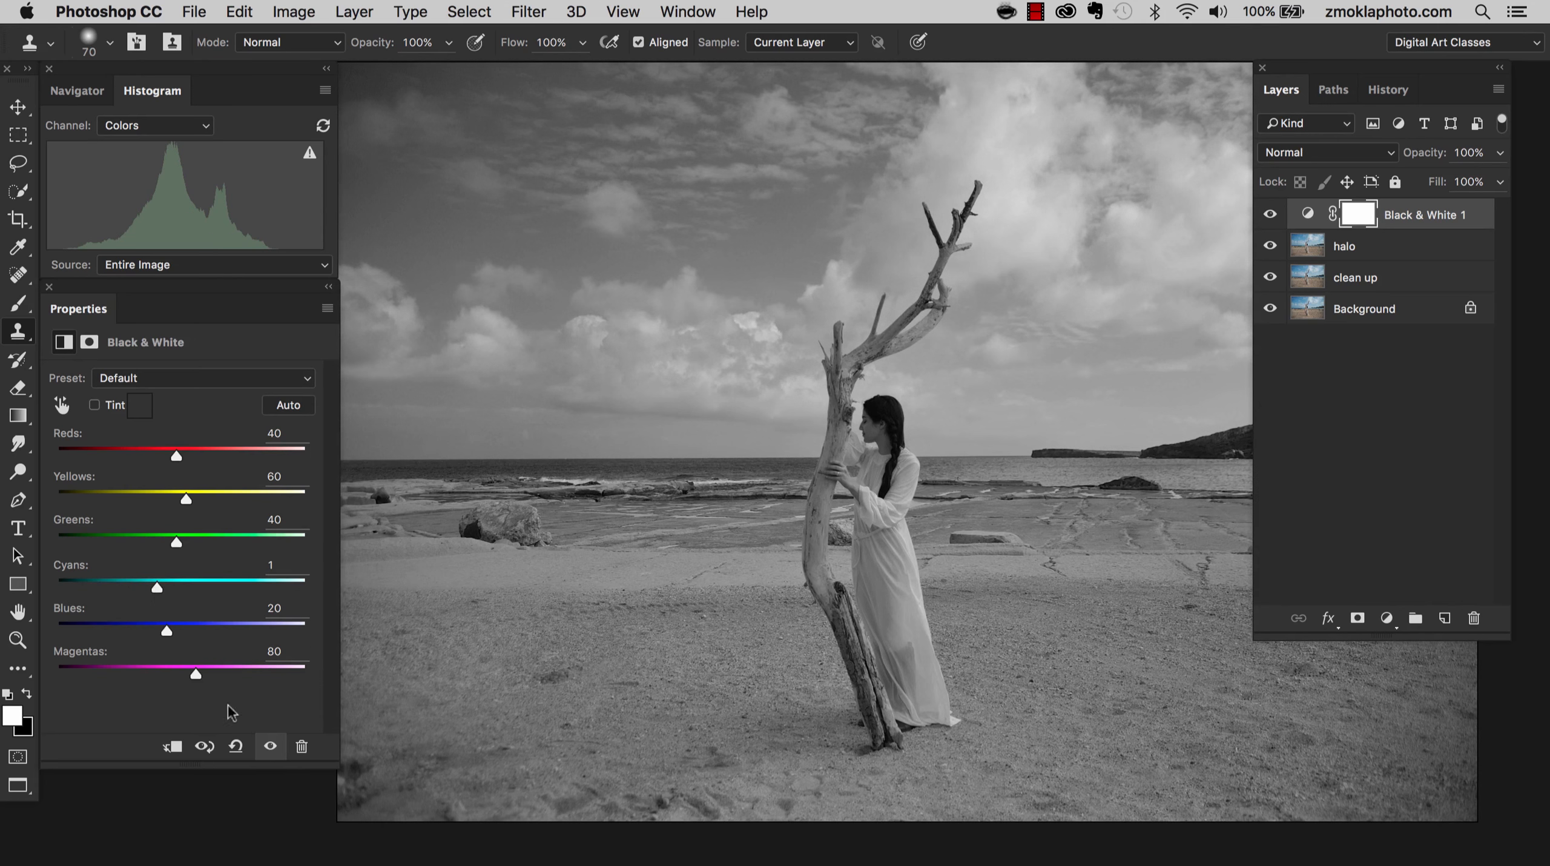
click(237, 749)
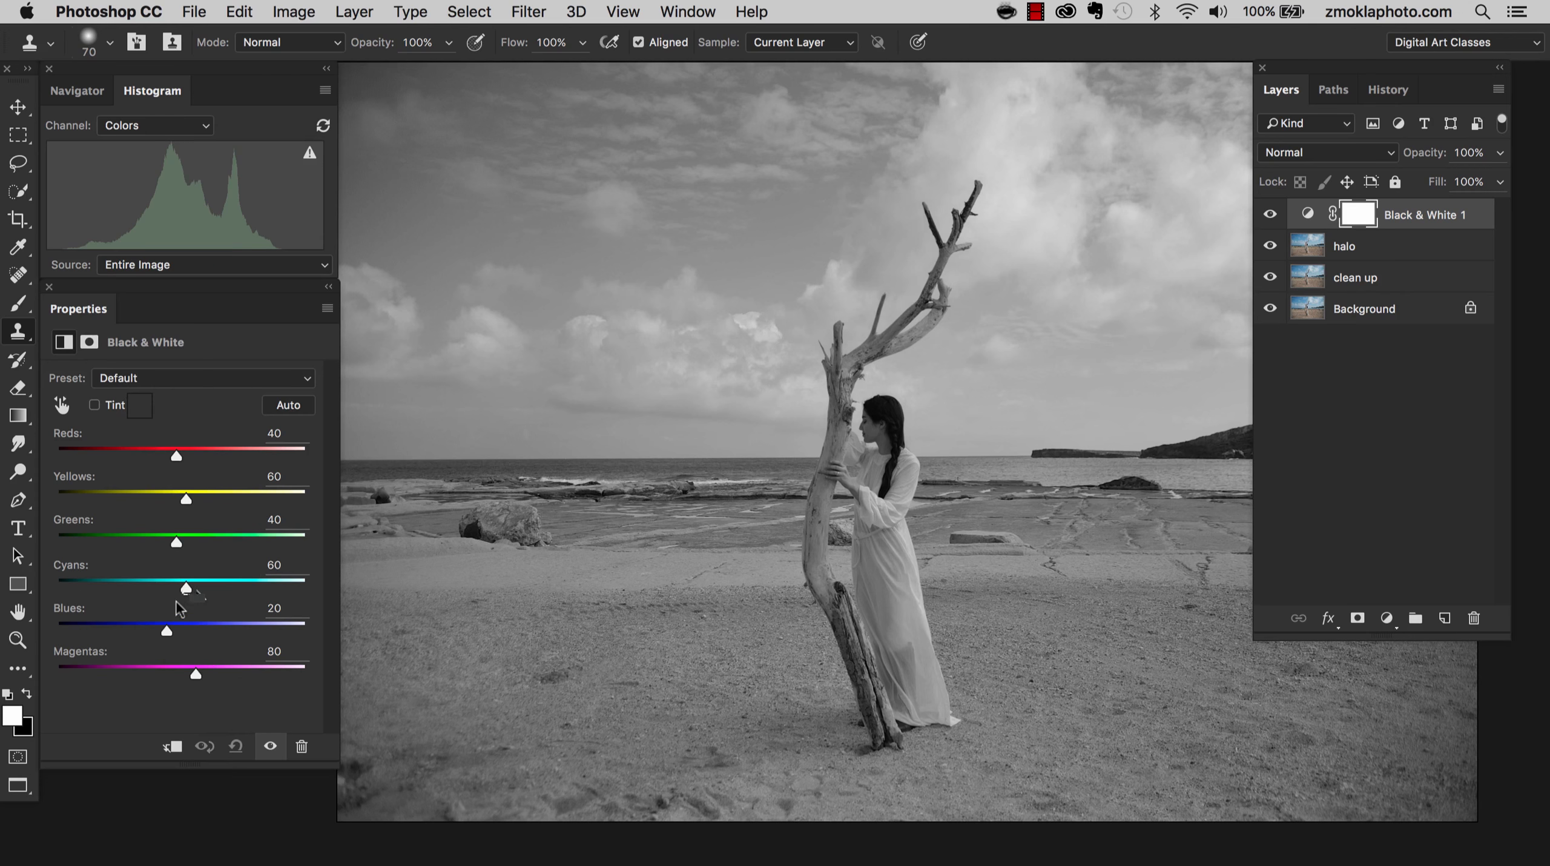
Step: Darken the sky by lowering Cyans to -31, check the clouds close up, and ease the value to -16
drag(175, 590, 141, 591)
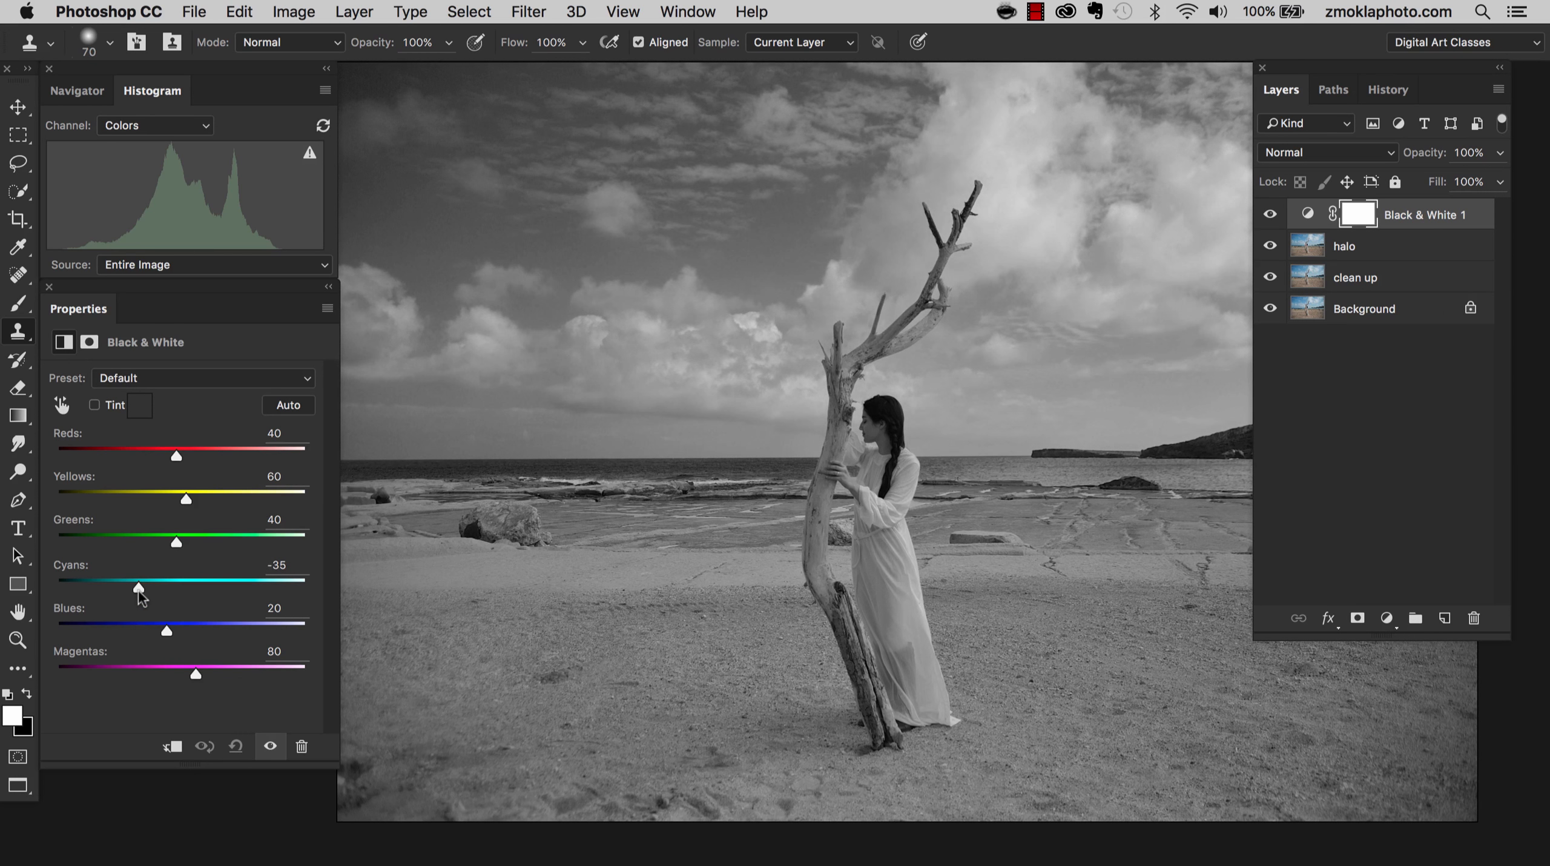
key(super+plus)
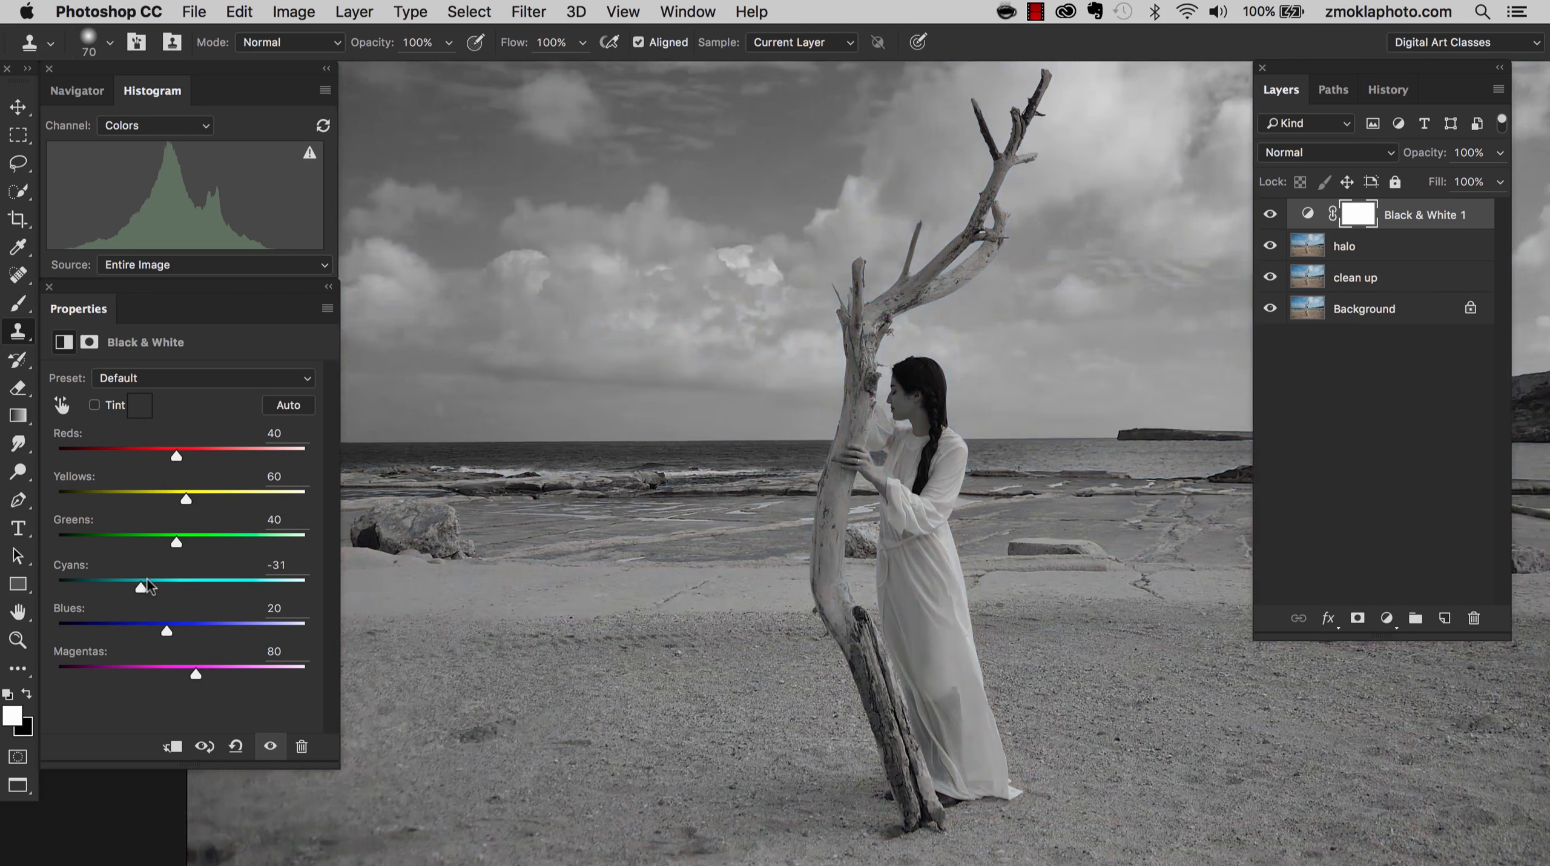
key(super+plus)
drag(648, 411, 827, 741)
drag(620, 442, 823, 530)
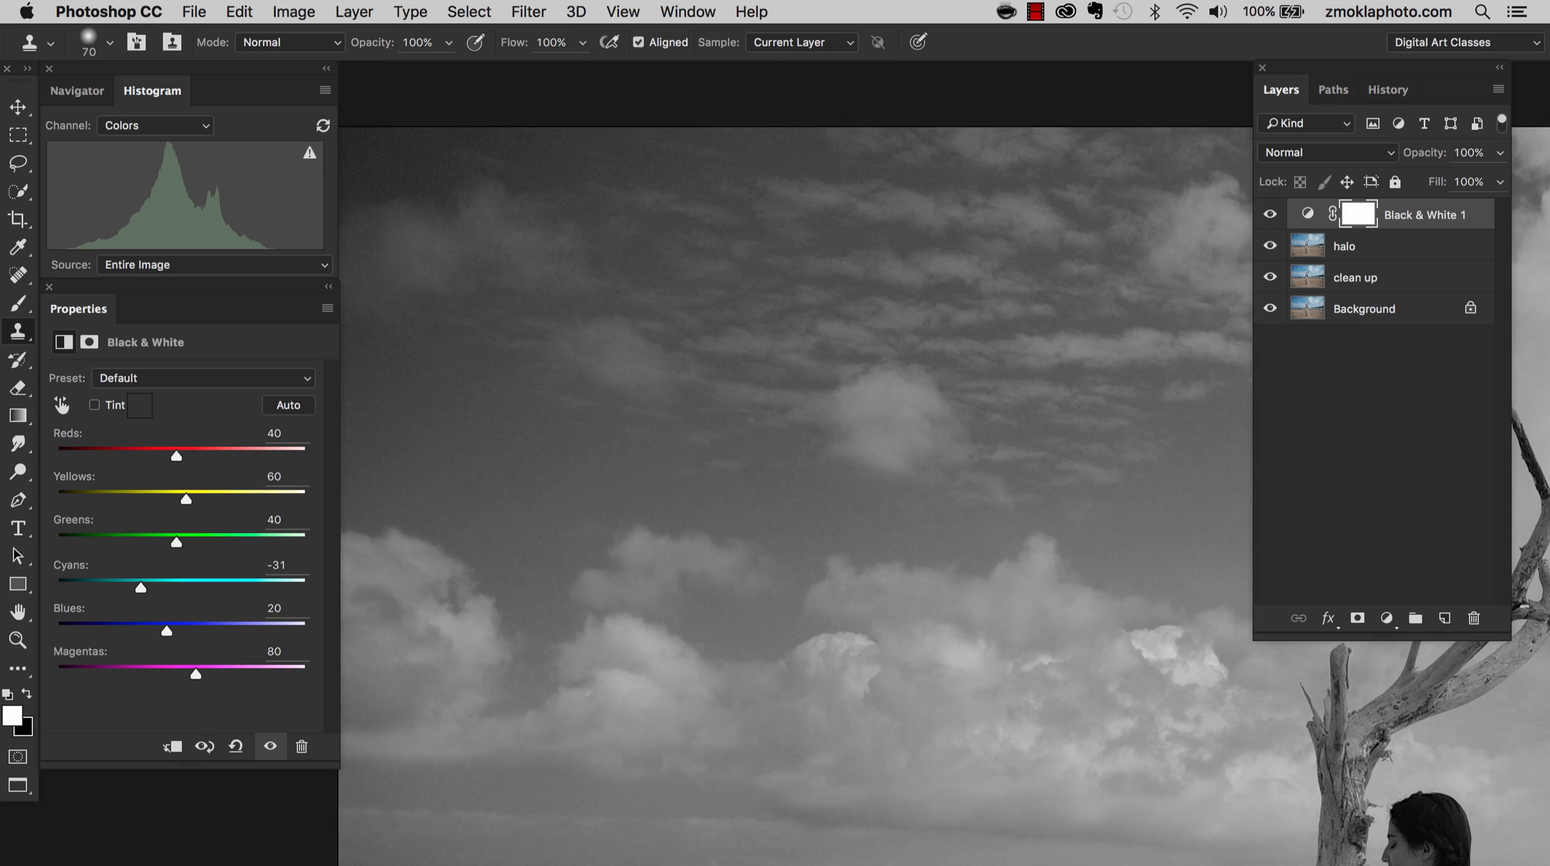
drag(741, 499, 789, 423)
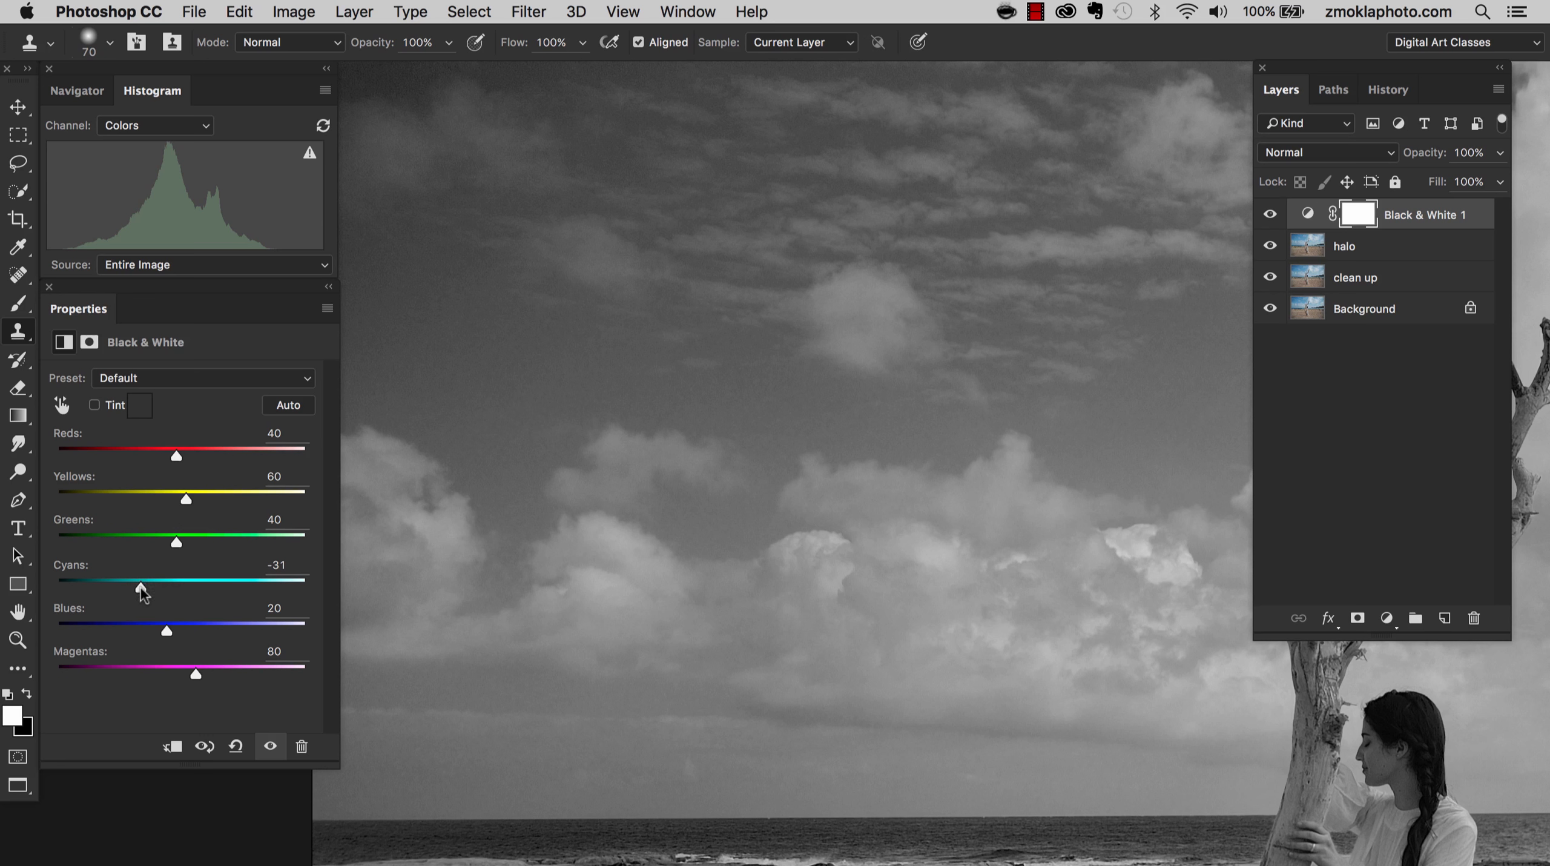
drag(141, 587, 148, 590)
Step: Set the Blues of the Black & White adjustment to -55 to deepen the sky and sea
drag(987, 427, 734, 502)
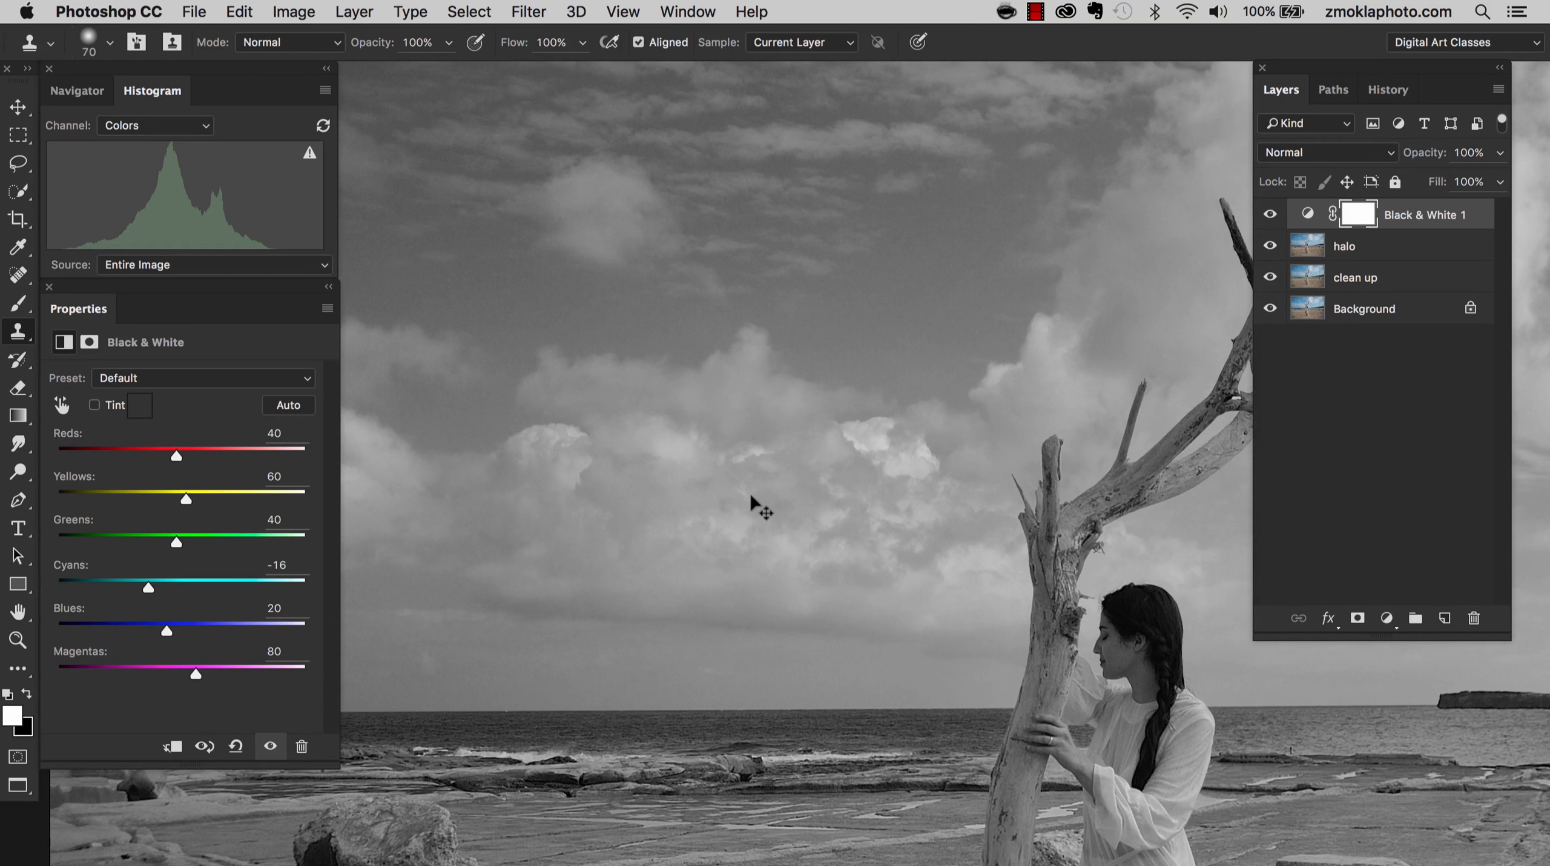
scroll(751, 496, down, 1)
drag(817, 415, 742, 379)
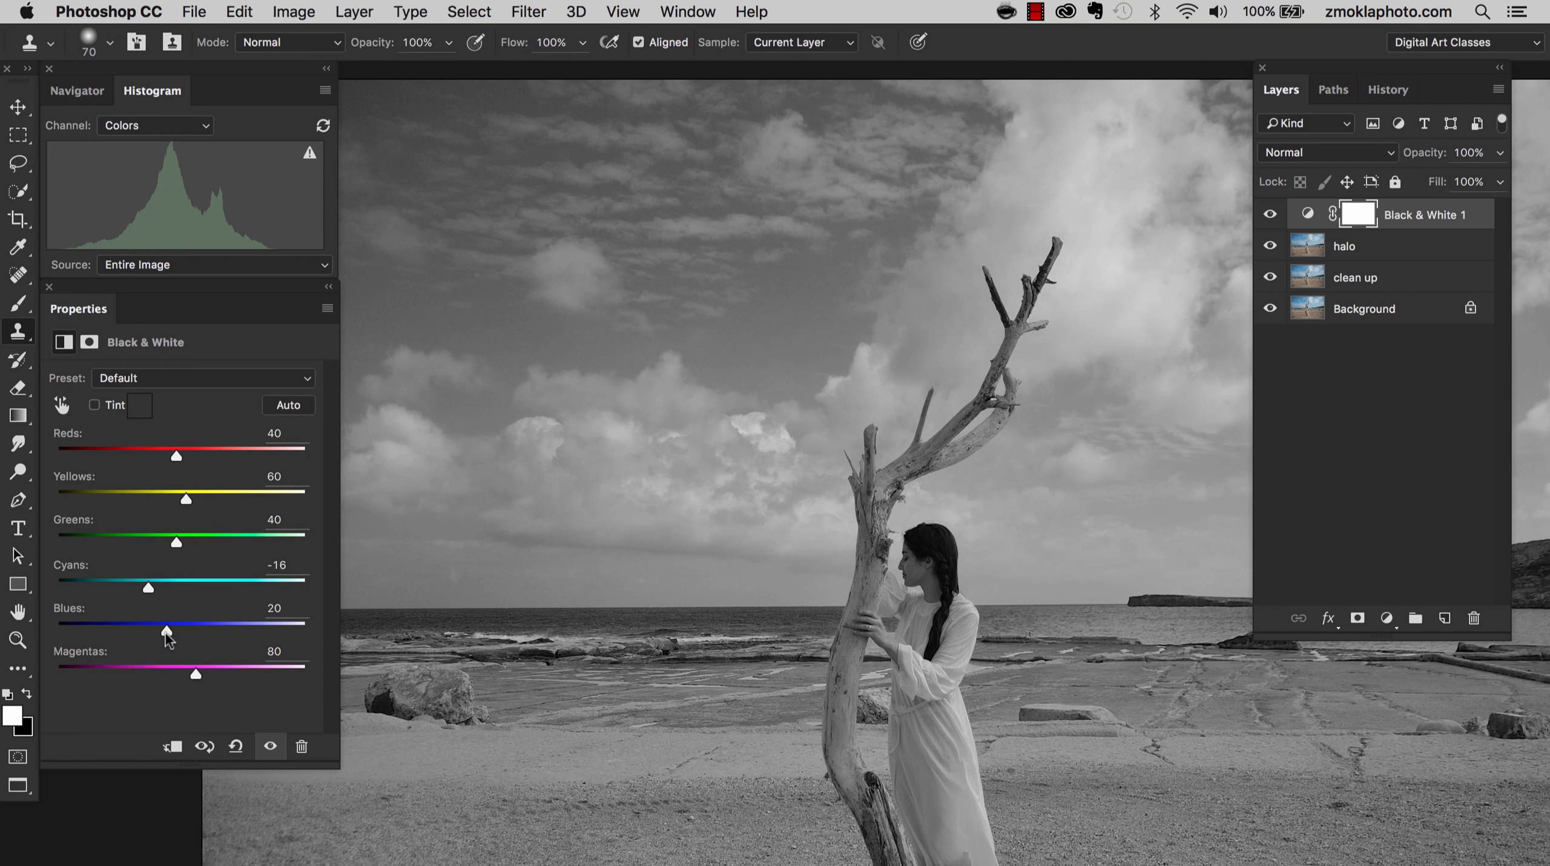
drag(164, 635, 130, 626)
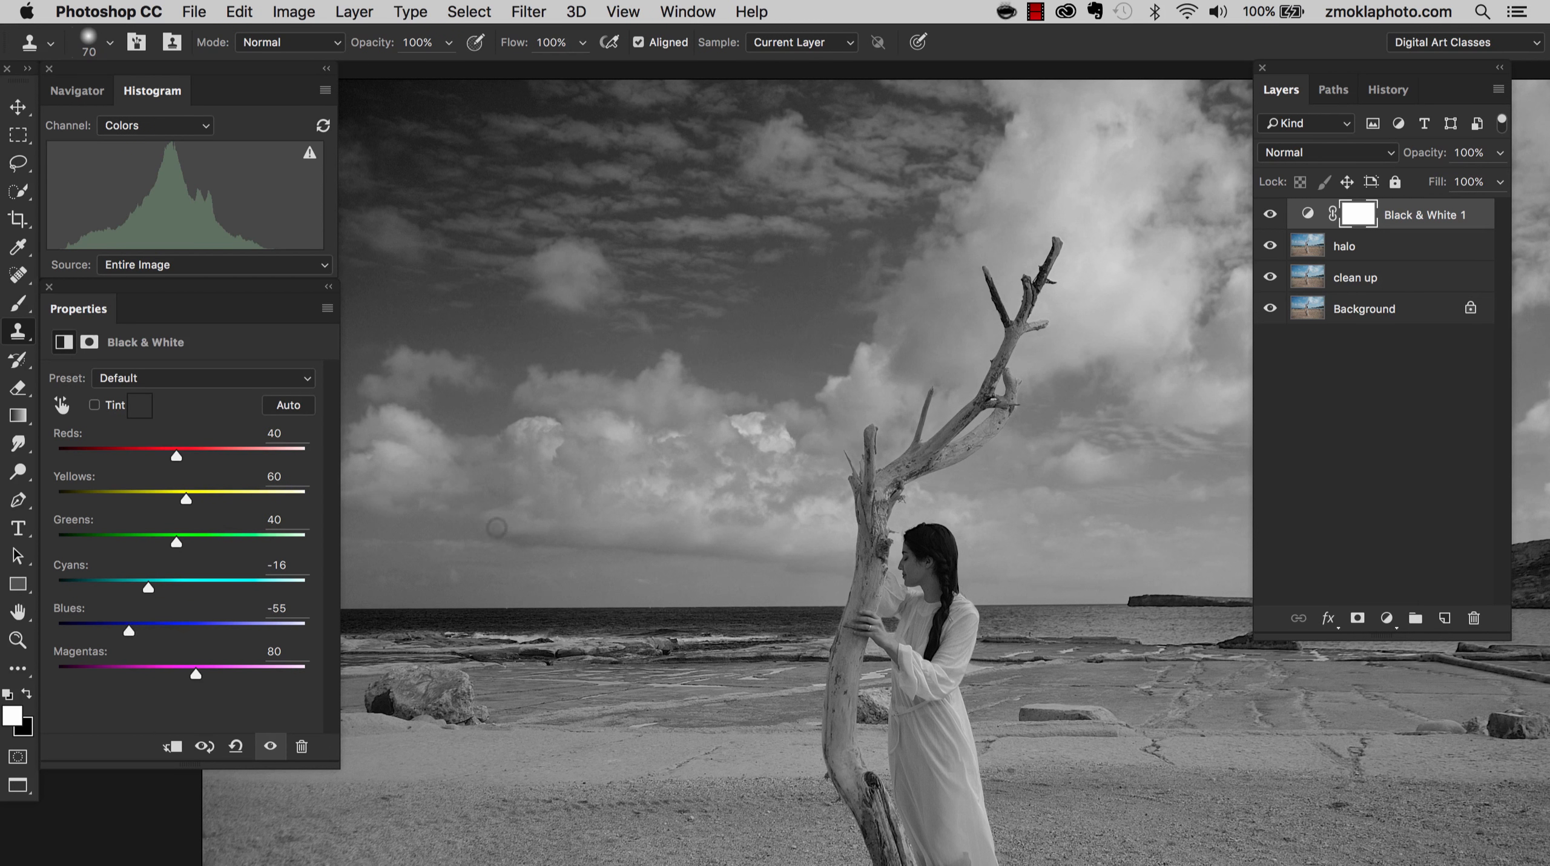
Step: Check the sky close up and refine Blues to -42 and Cyans to -18
drag(1037, 518, 927, 443)
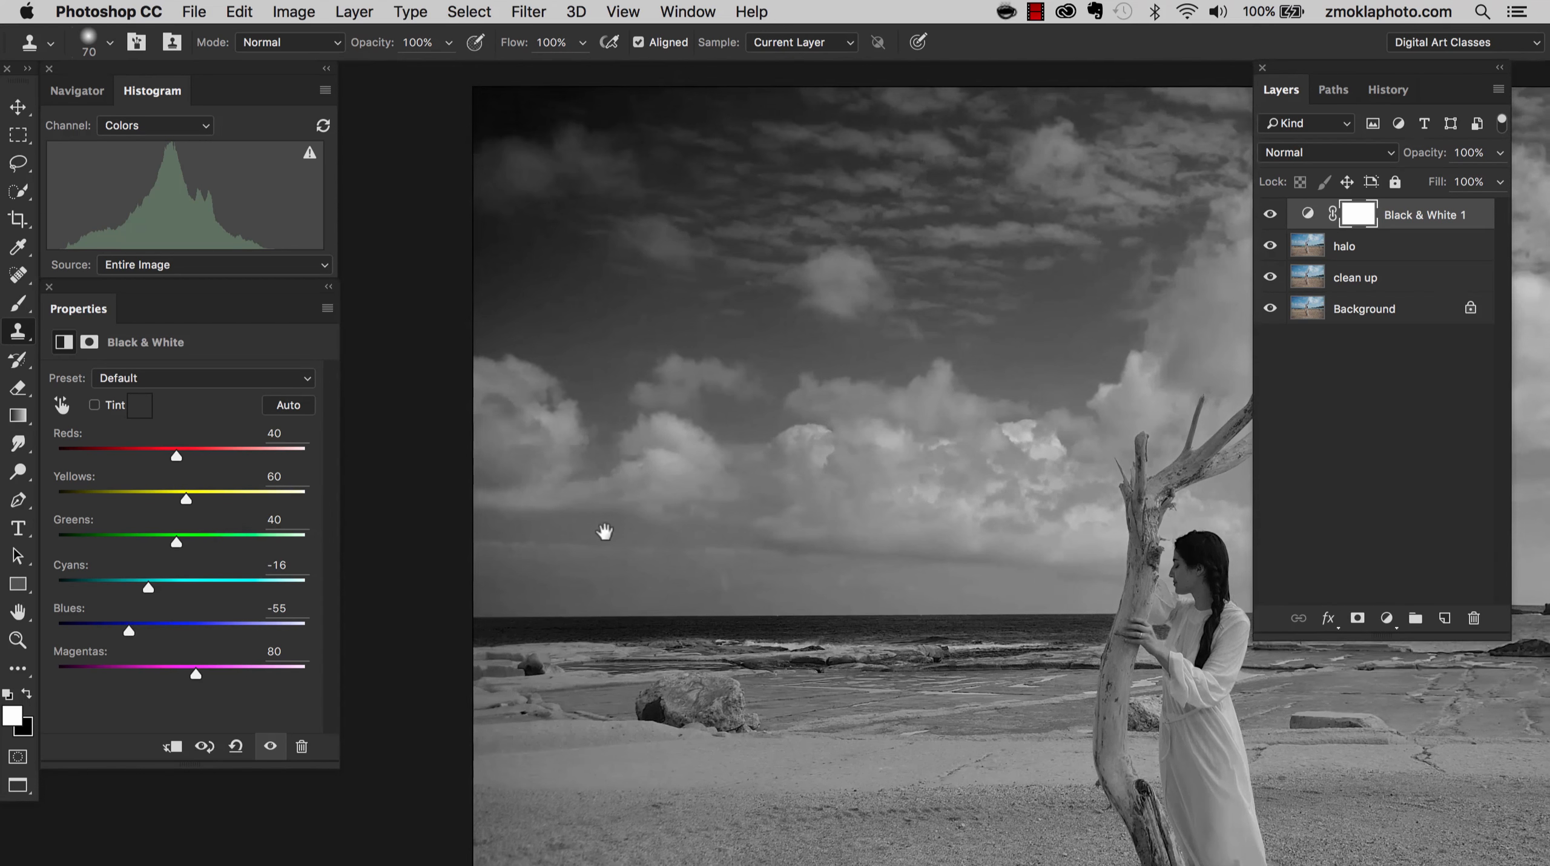
drag(606, 533, 553, 496)
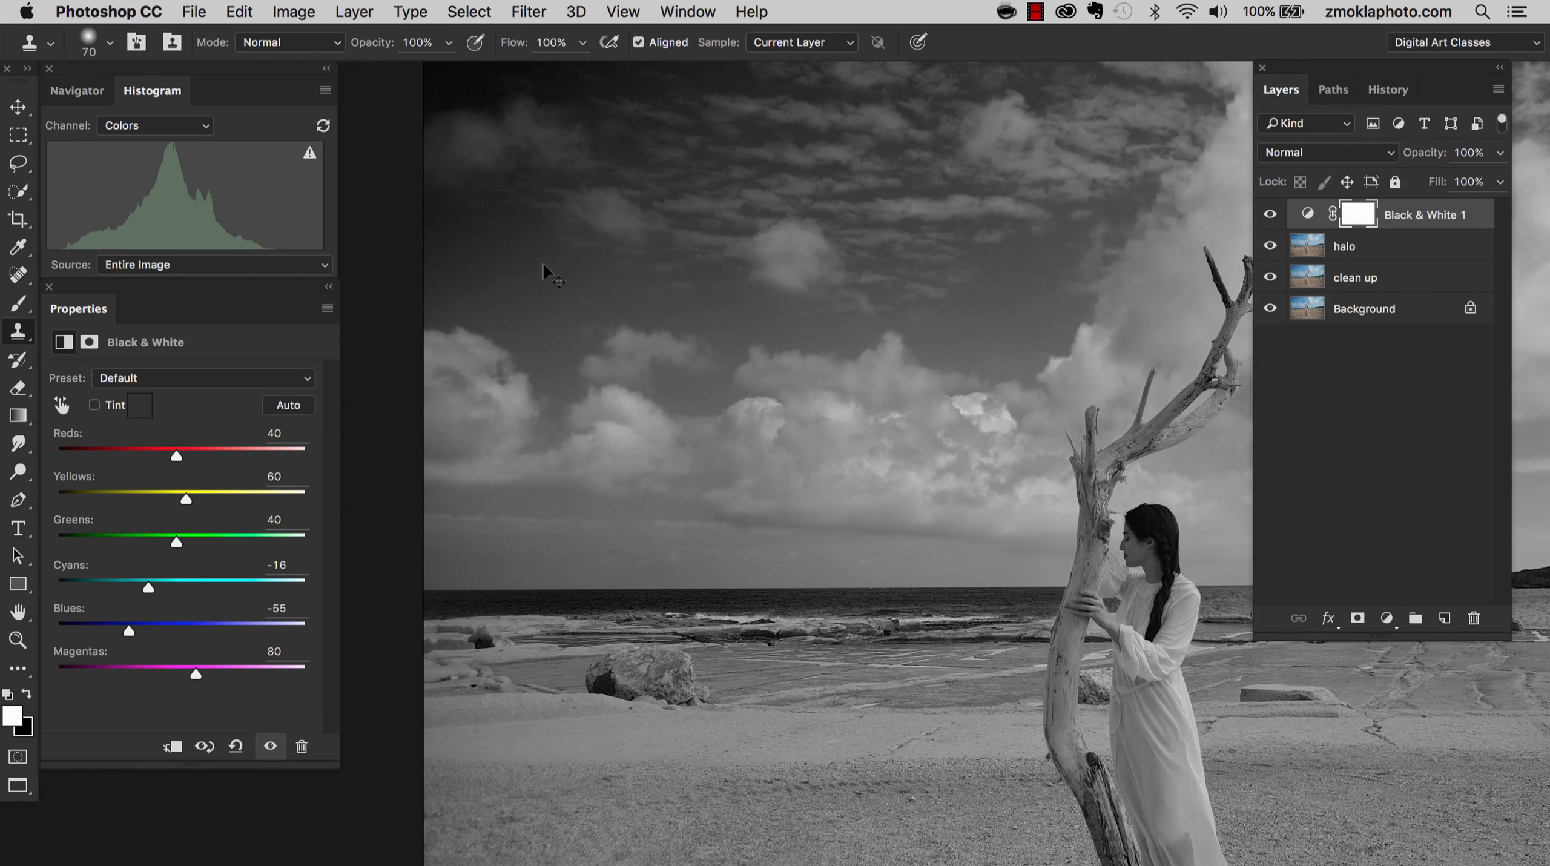
key(super+plus)
drag(569, 310, 776, 525)
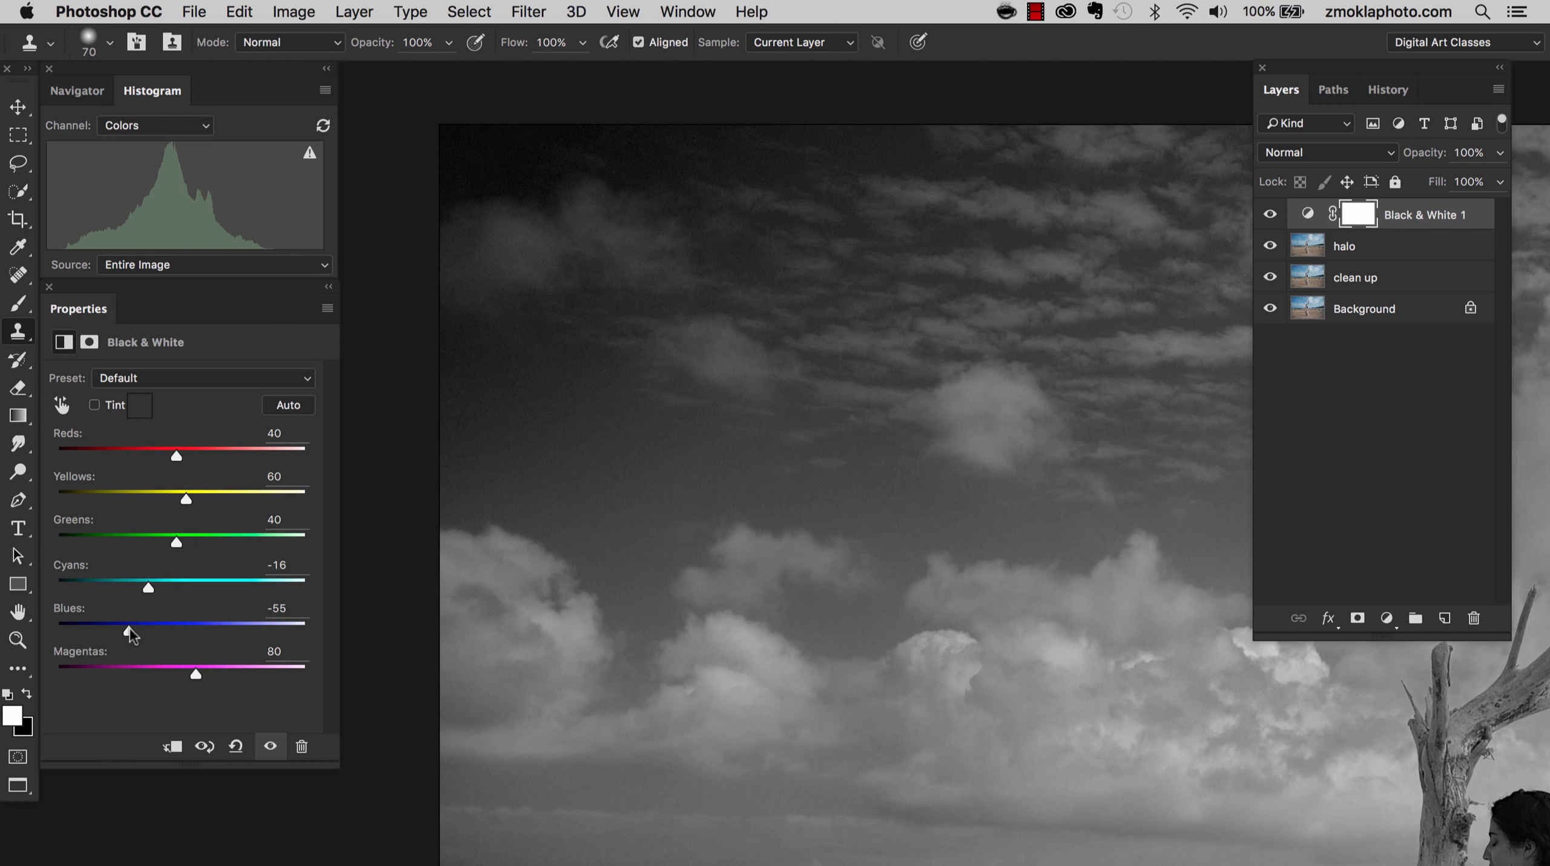
drag(131, 628, 136, 628)
drag(146, 588, 149, 589)
Step: Lower the Reds of the Black & White adjustment to 16 to darken the sand
key(super+minus)
drag(606, 505, 464, 394)
drag(795, 490, 663, 414)
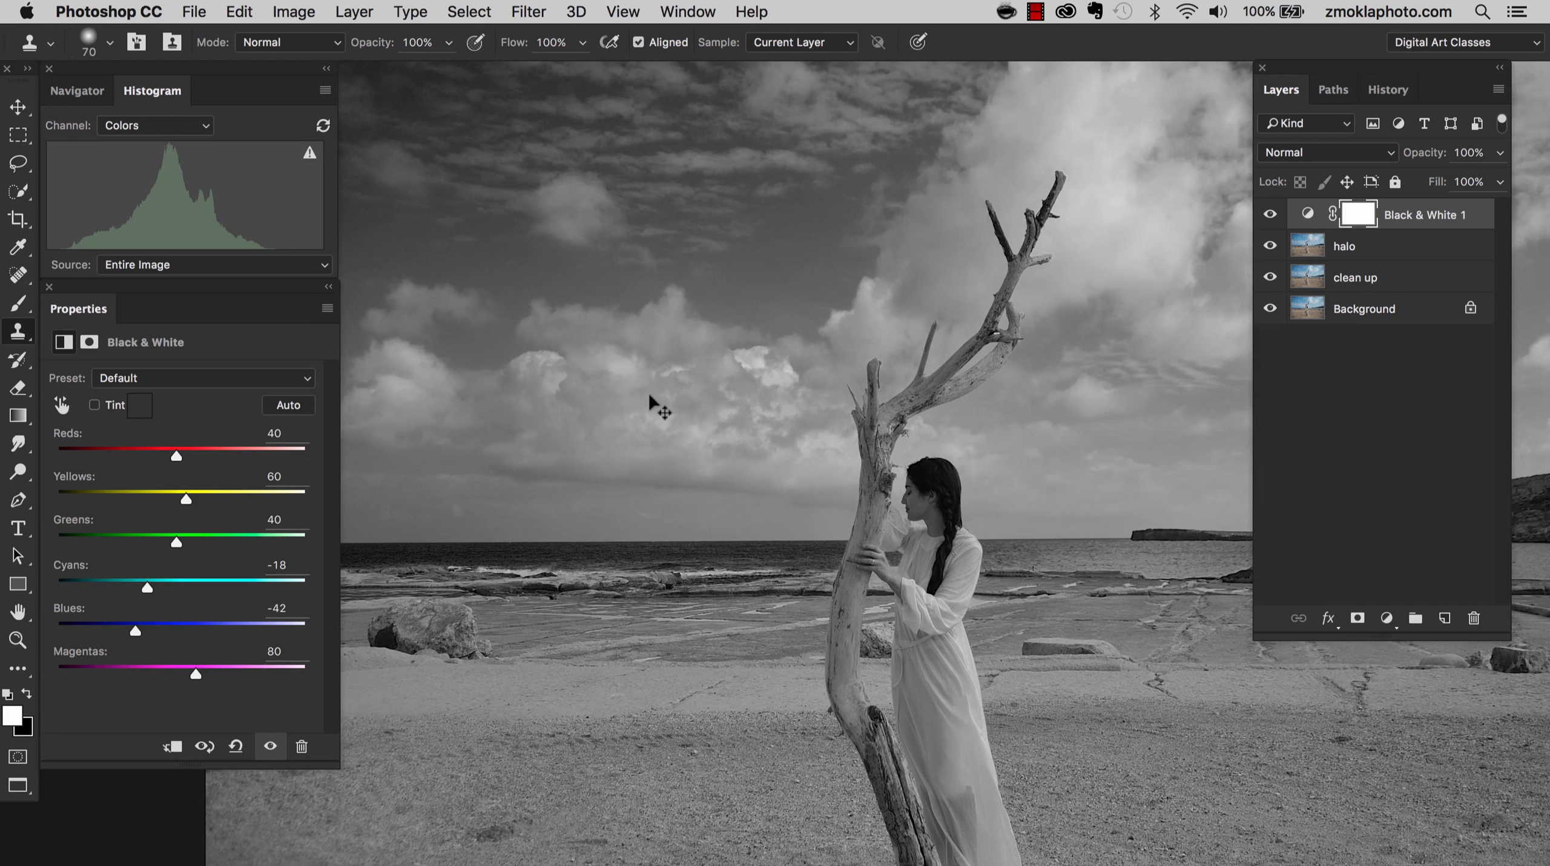
key(super+minus)
mouse_move(665, 452)
mouse_down()
mouse_move(760, 385)
mouse_move(748, 414)
mouse_up()
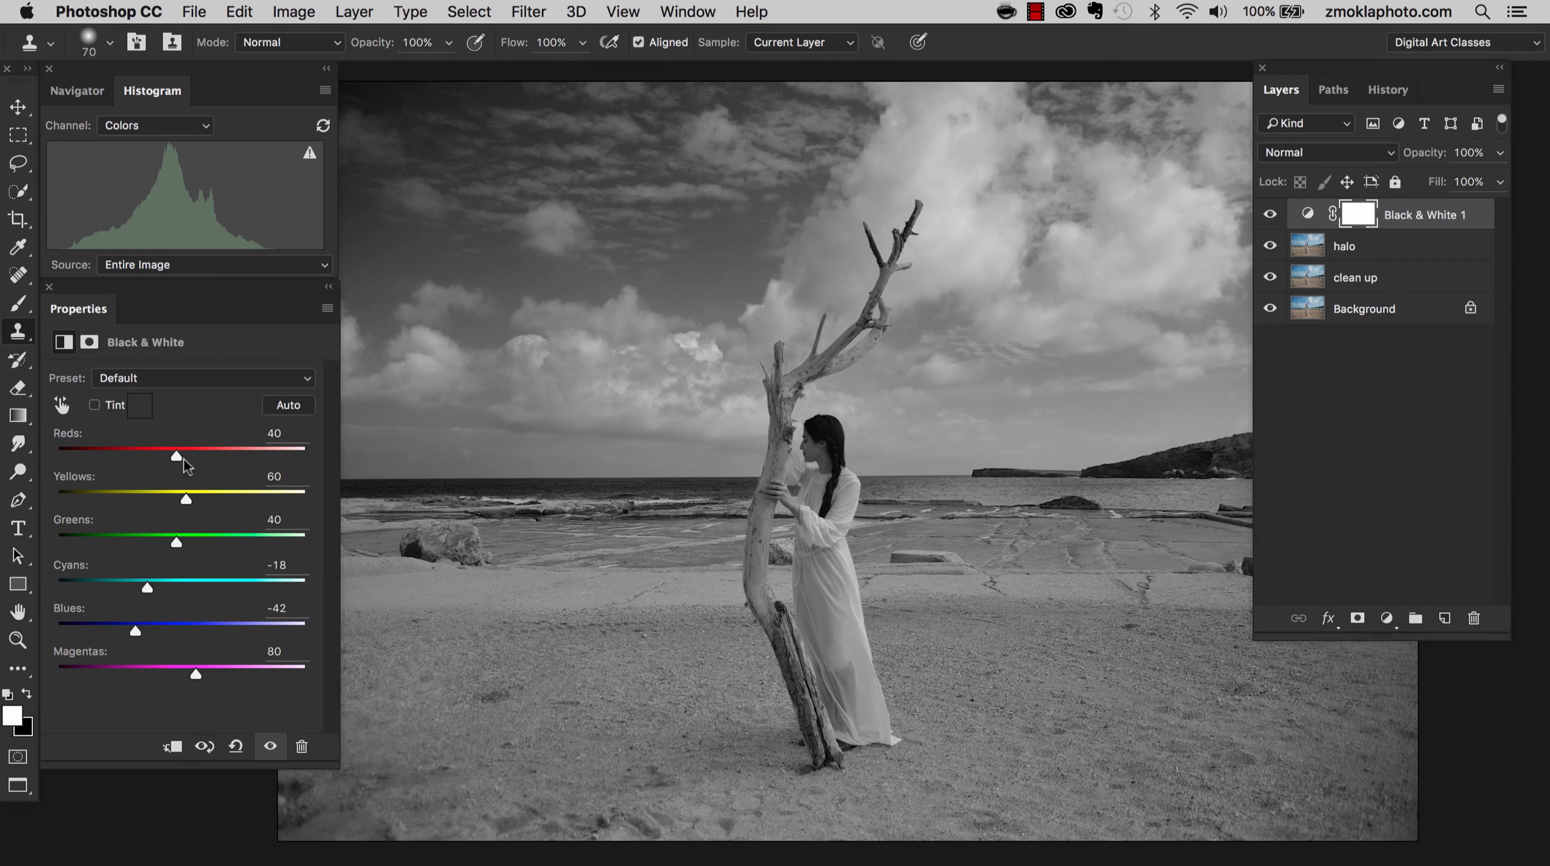
mouse_move(175, 455)
mouse_down()
mouse_move(258, 458)
mouse_move(106, 451)
mouse_move(197, 458)
mouse_move(164, 461)
mouse_up()
Step: Compare the tuned black and white conversion with the color original by toggling the adjustment layer's visibility
key(super+minus)
drag(803, 464, 763, 342)
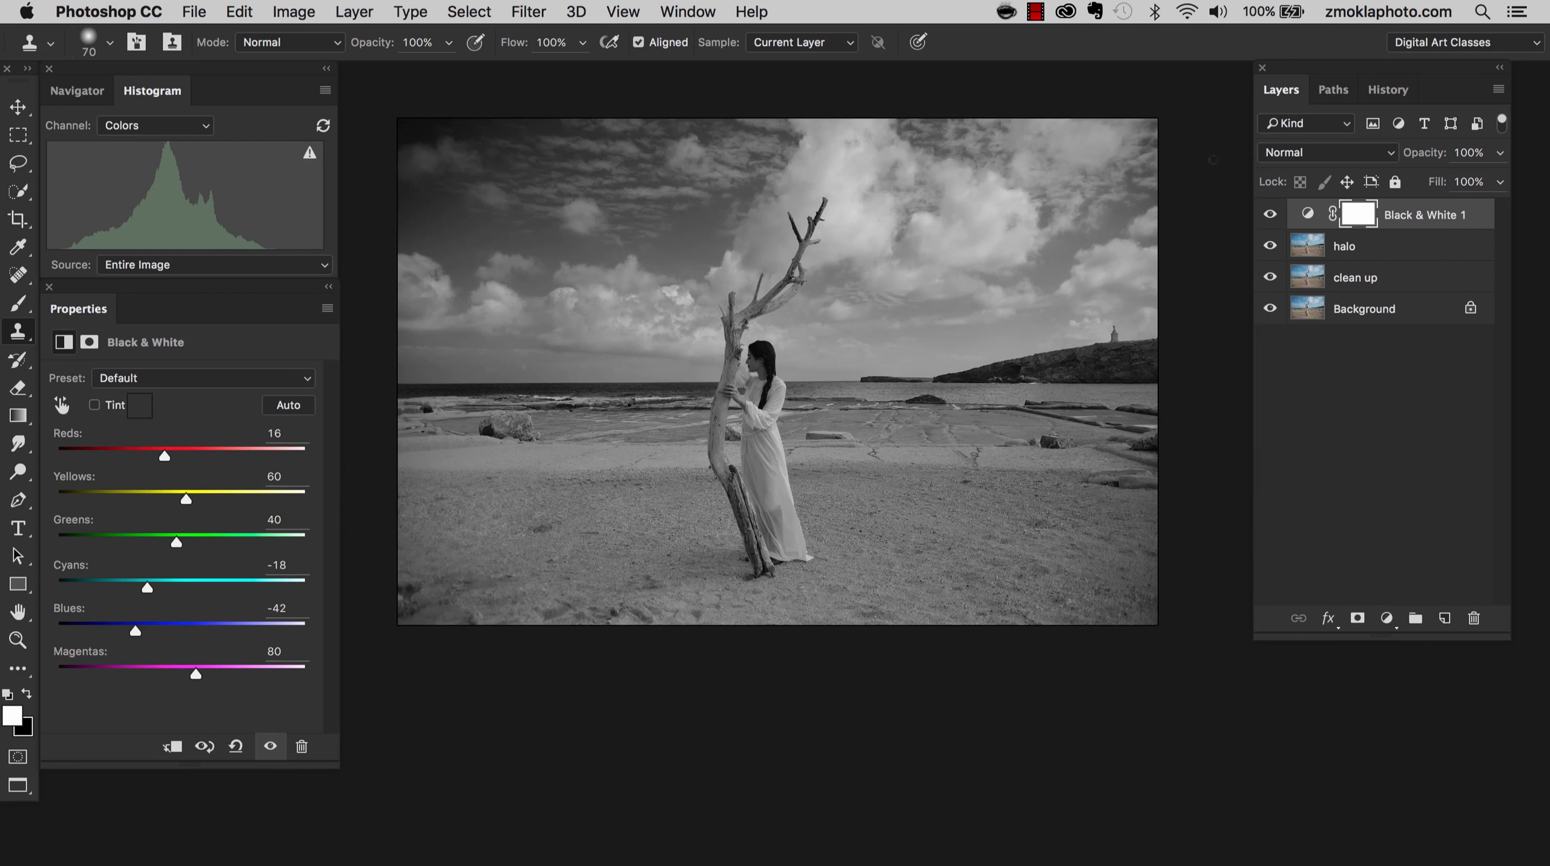
click(1271, 215)
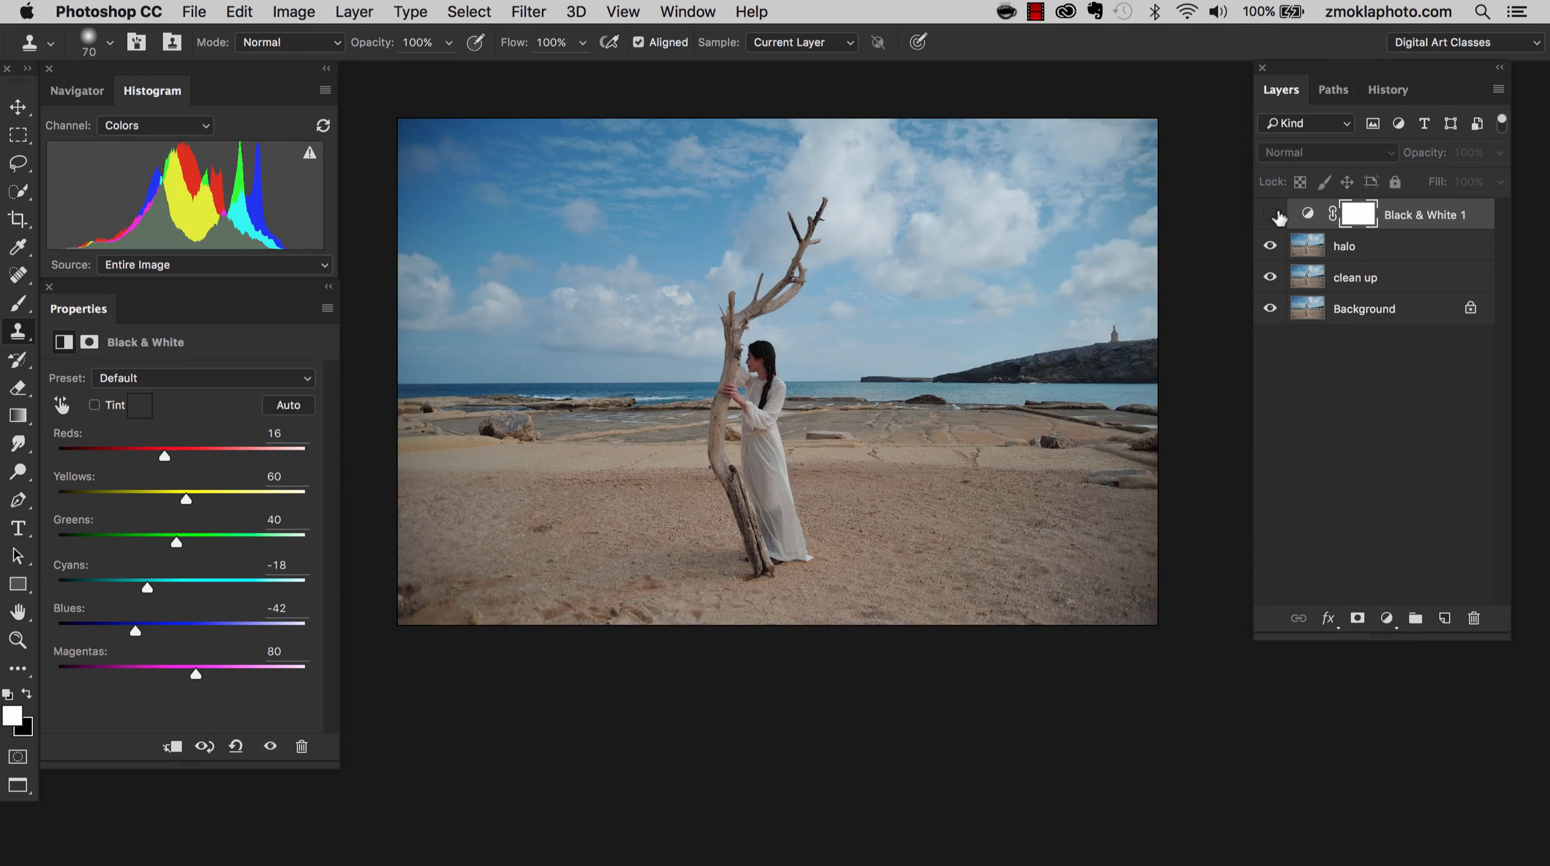
click(1272, 215)
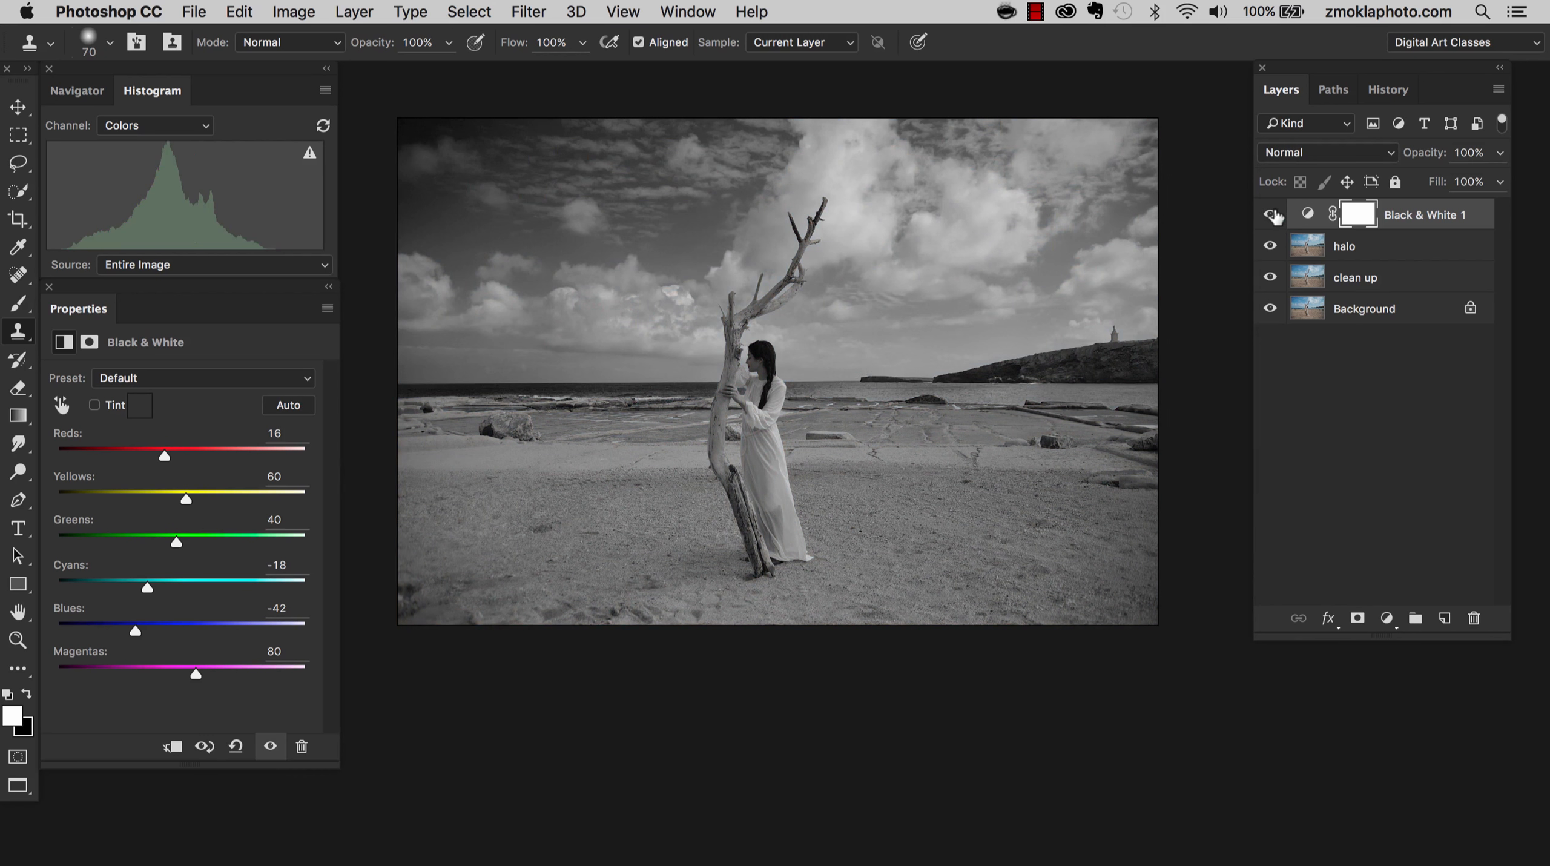
key(super+equal)
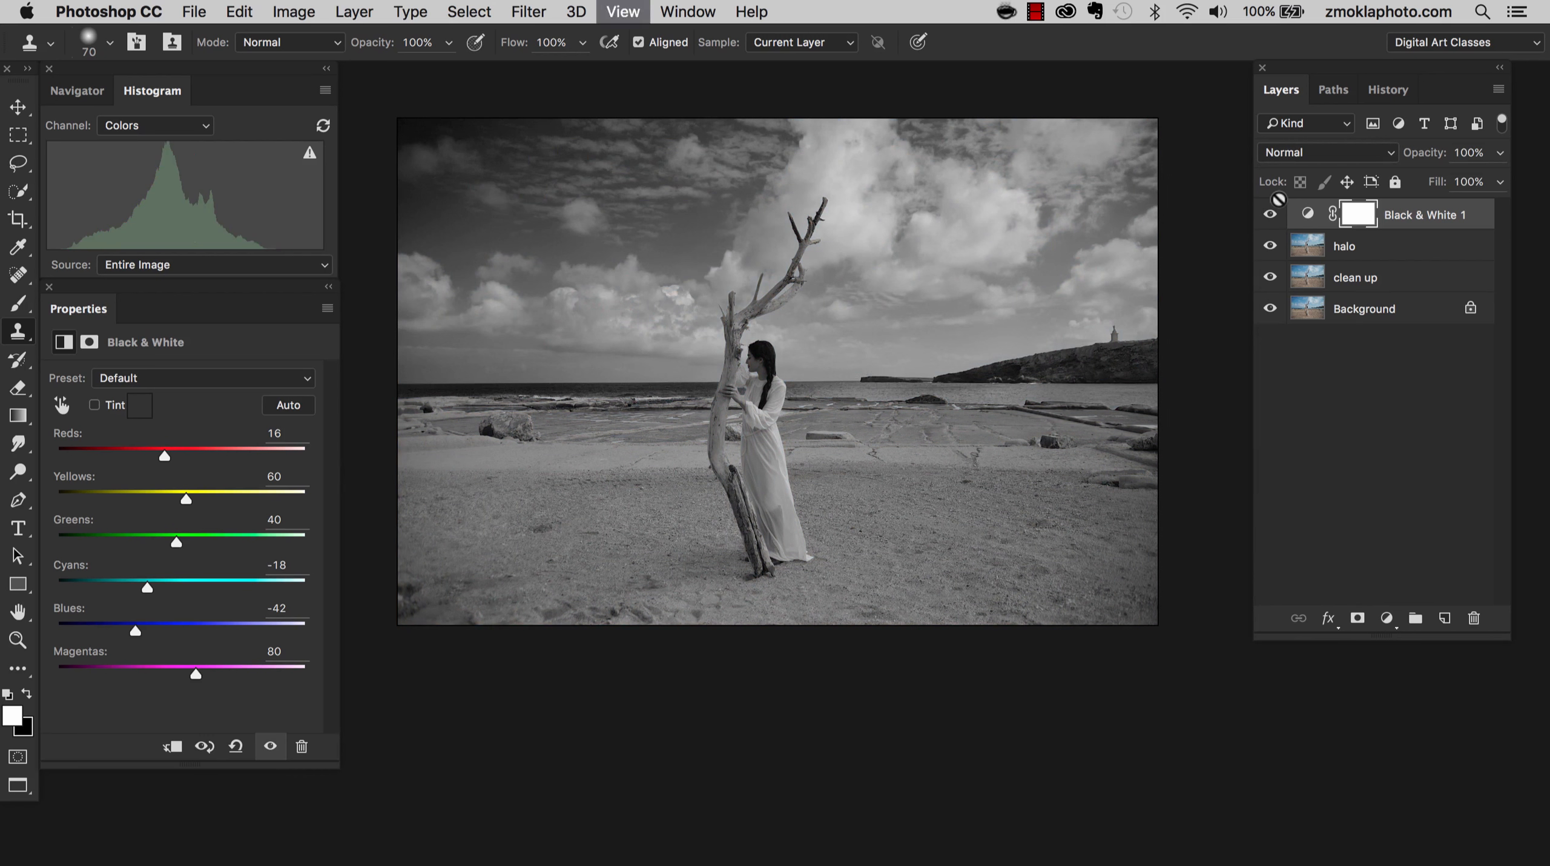
drag(823, 260, 978, 476)
click(1270, 217)
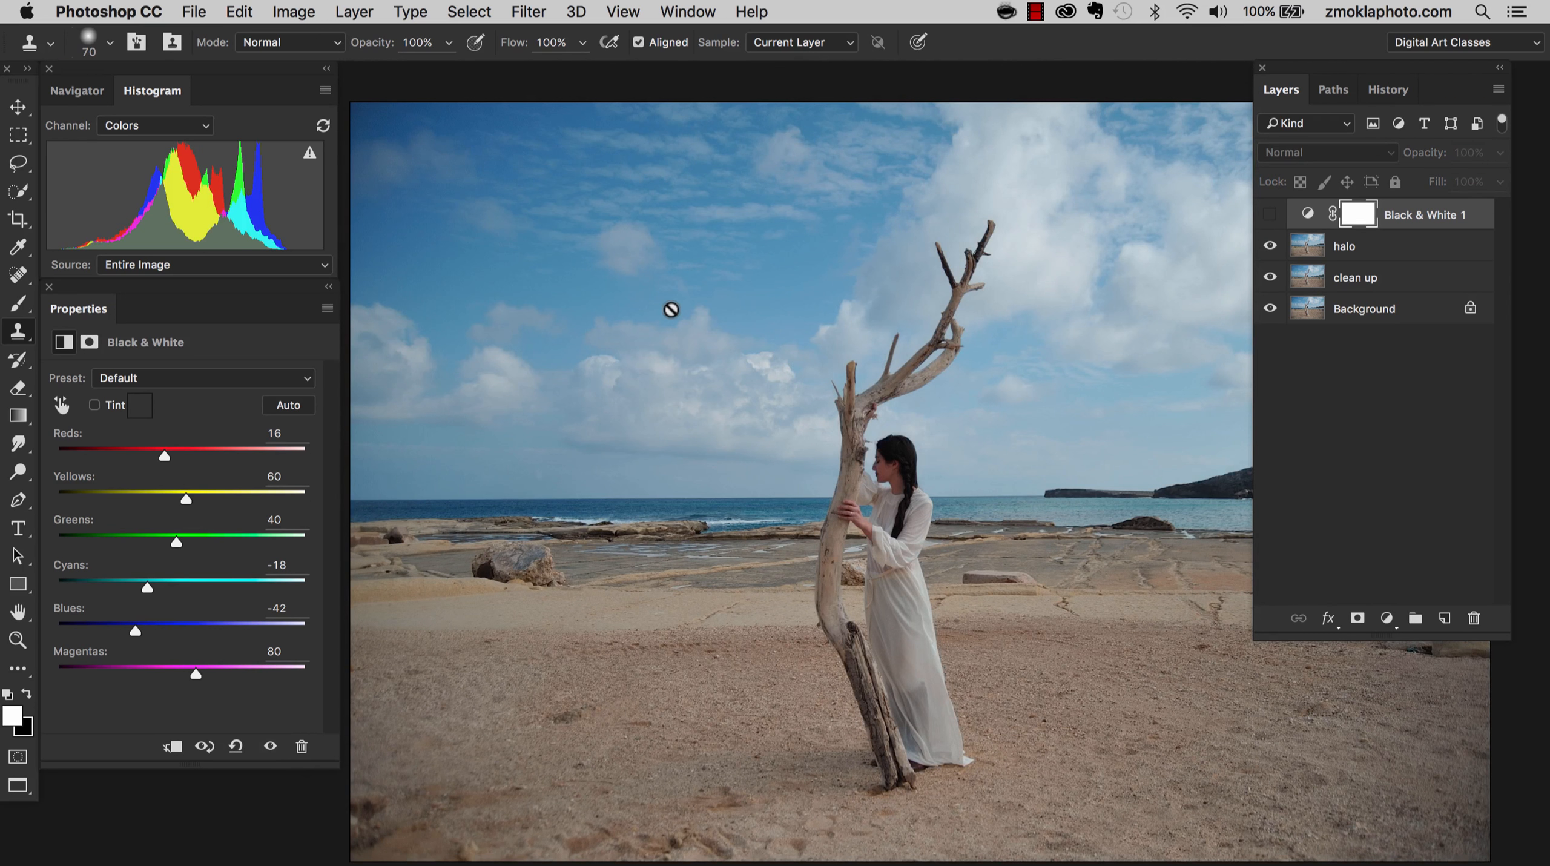
key(super+minus)
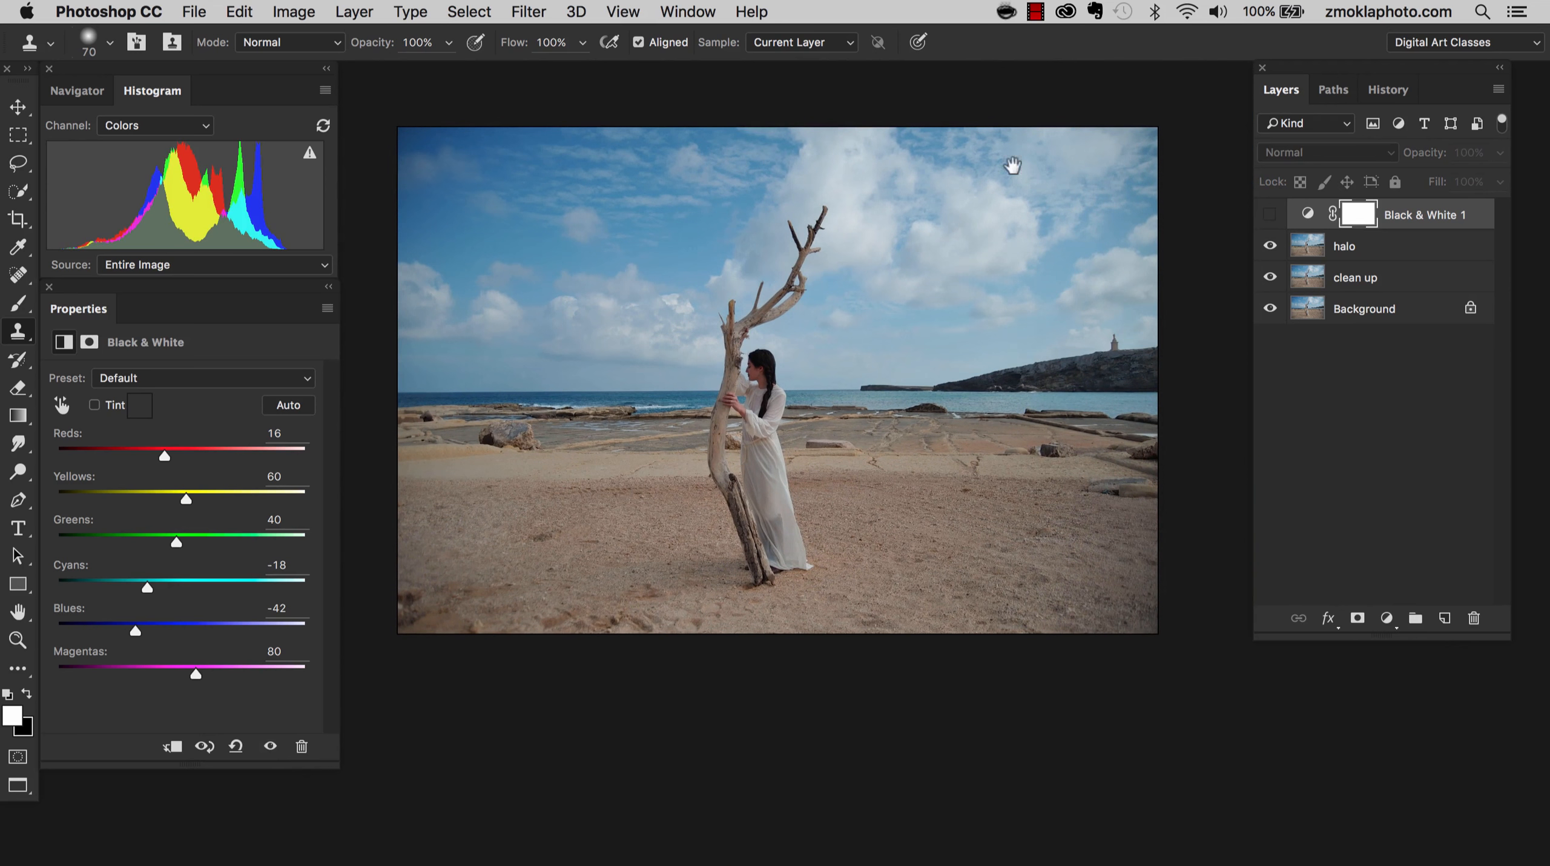
click(1271, 215)
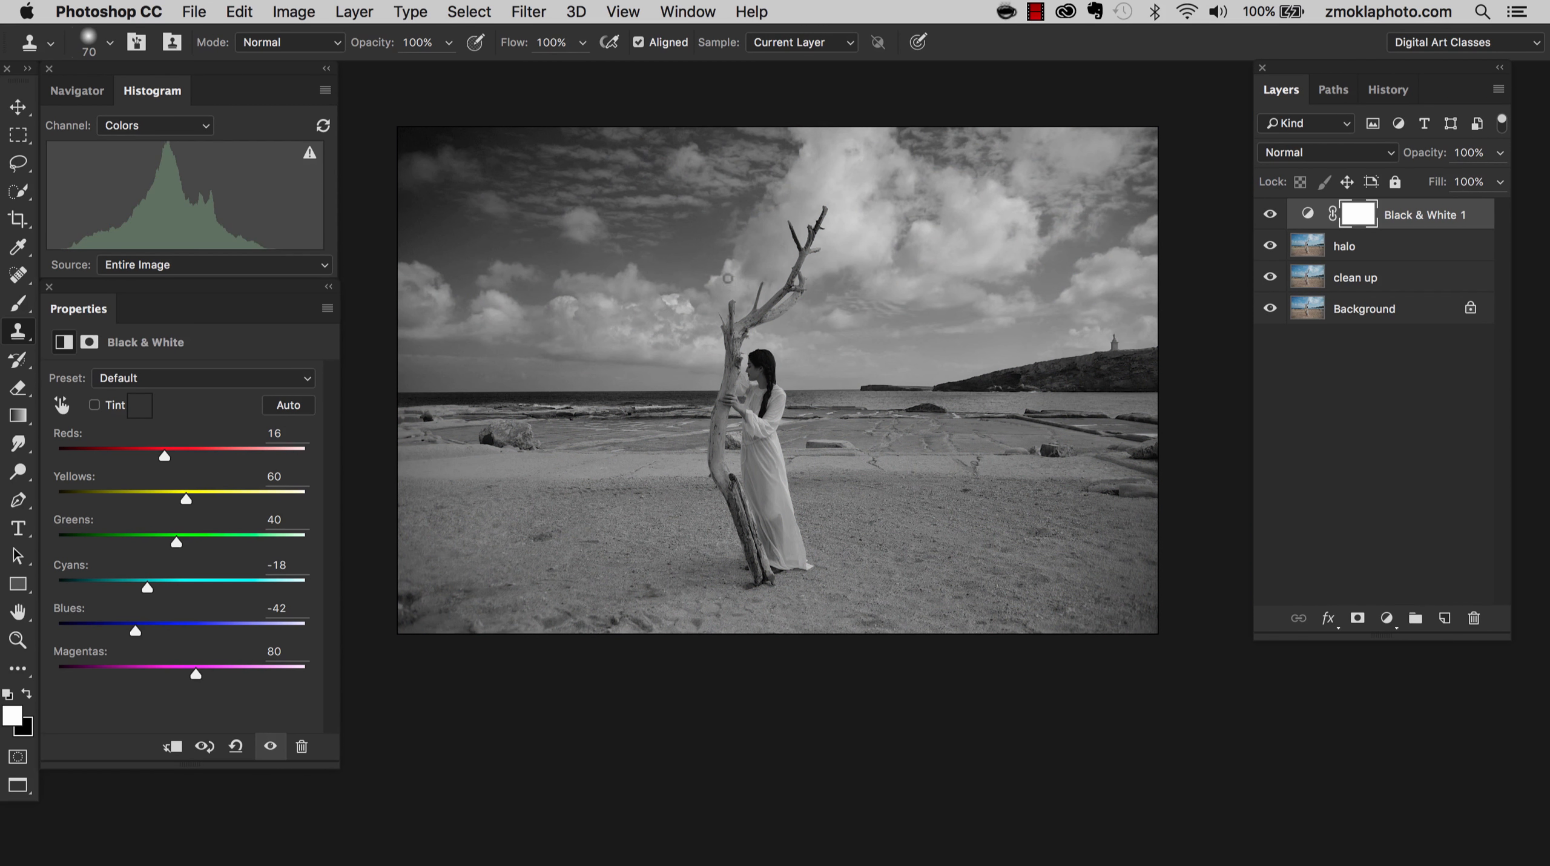
click(1269, 216)
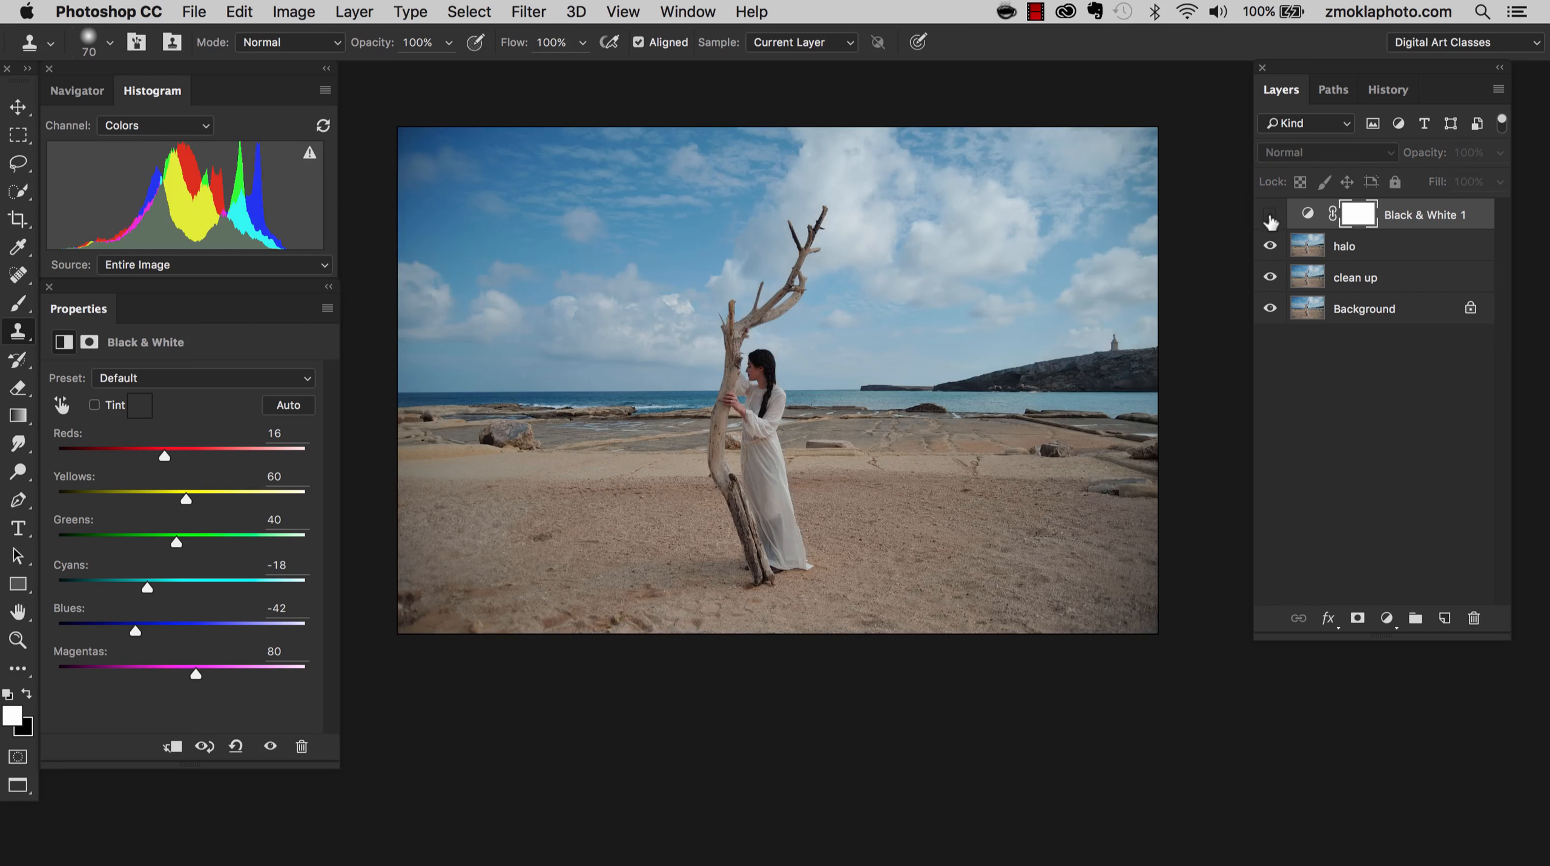
click(1270, 216)
click(1269, 216)
click(1269, 215)
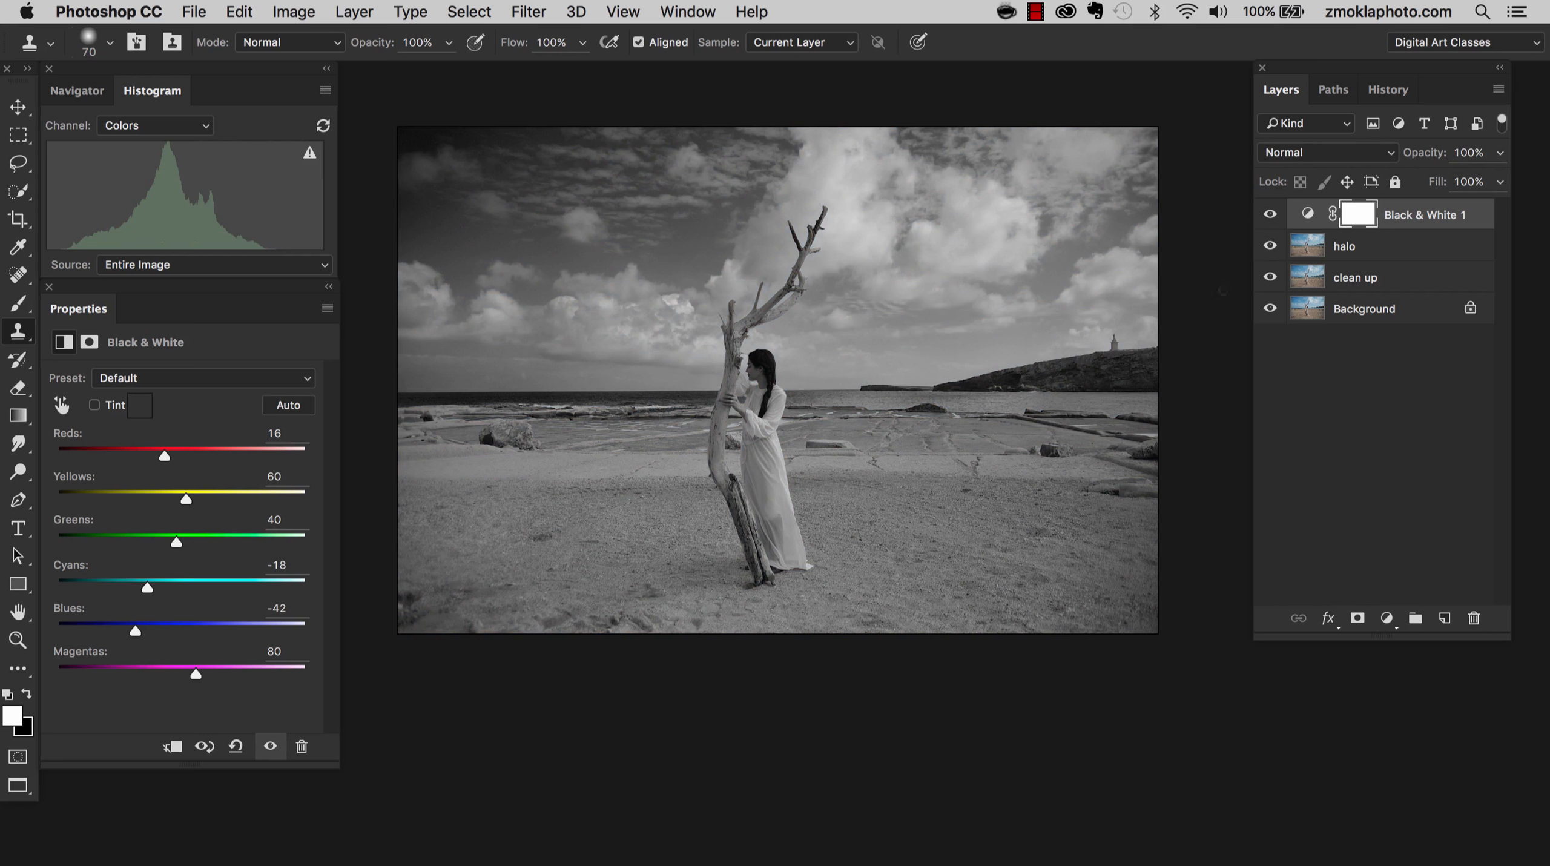
click(1269, 215)
click(1269, 215)
key(super+plus)
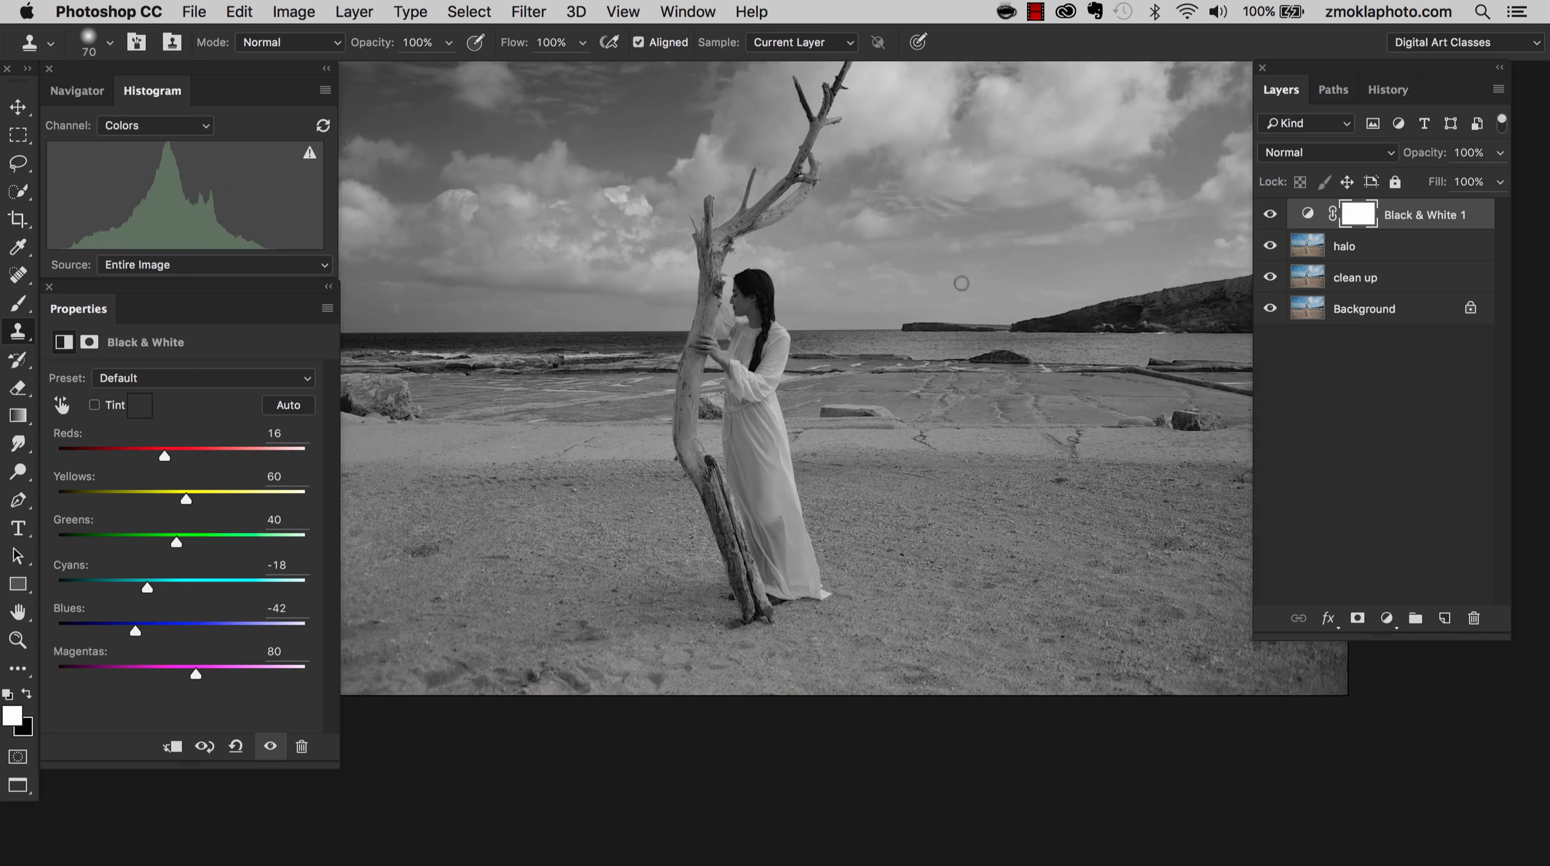
mouse_move(1011, 290)
mouse_down()
mouse_move(1006, 426)
mouse_move(1000, 409)
mouse_move(1032, 433)
mouse_move(1029, 414)
mouse_move(989, 423)
mouse_up()
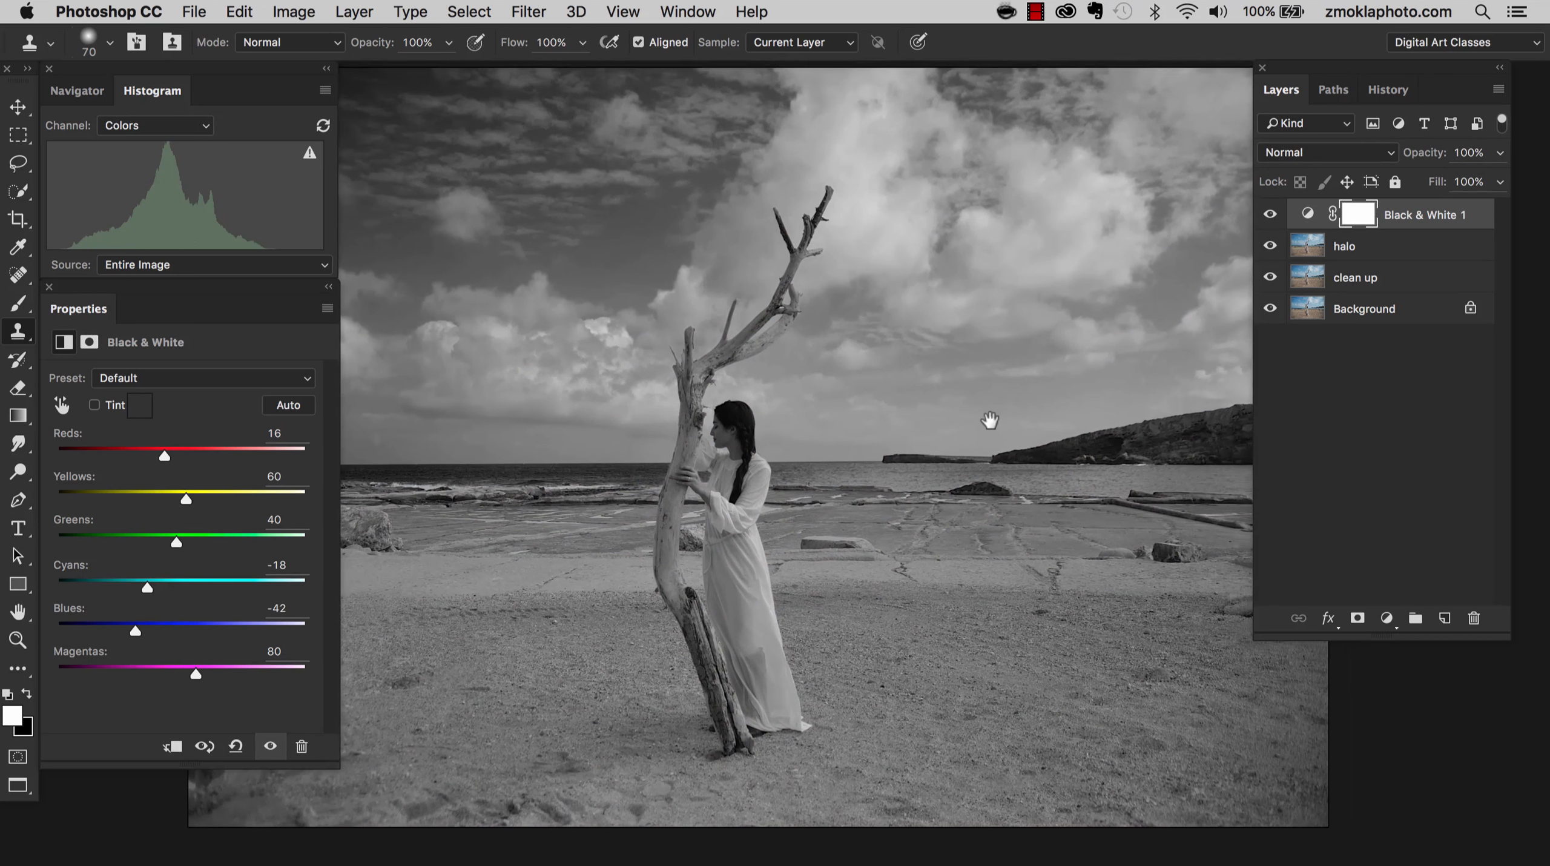